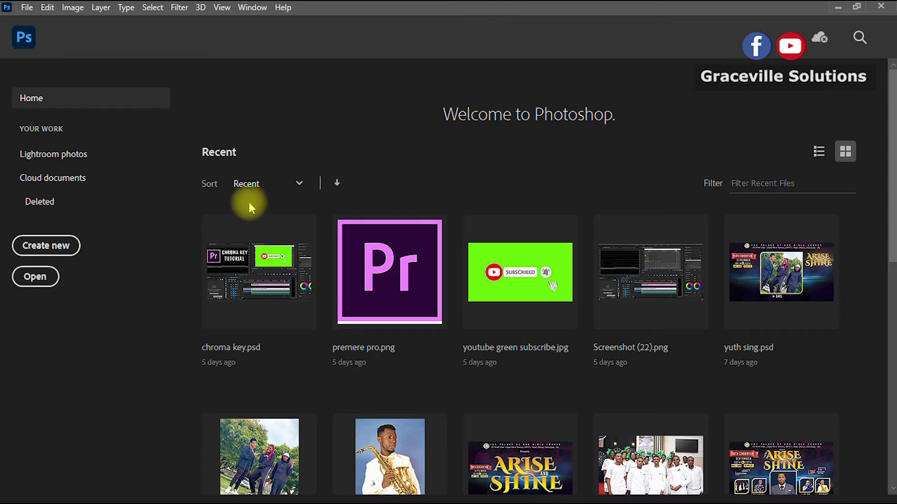
Step: Start a new document and name it "insert an image in photoshop"
left_click(42, 247)
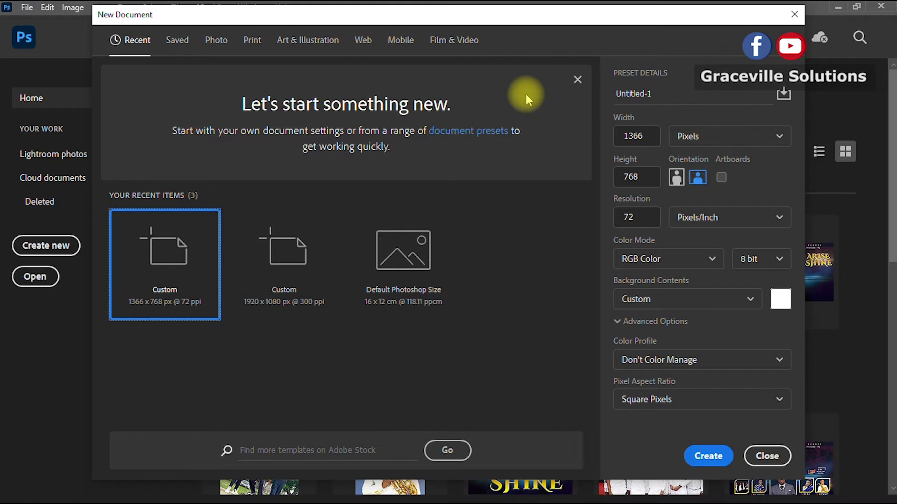
left_click(695, 94)
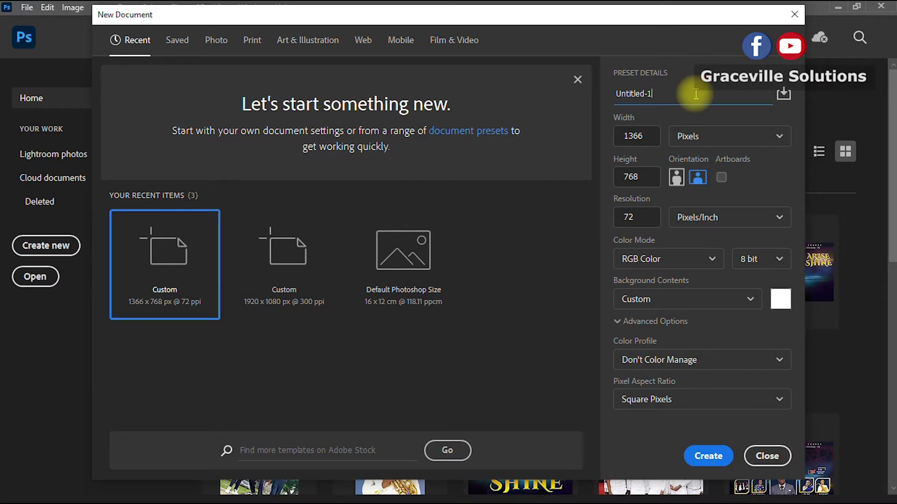
type("(")
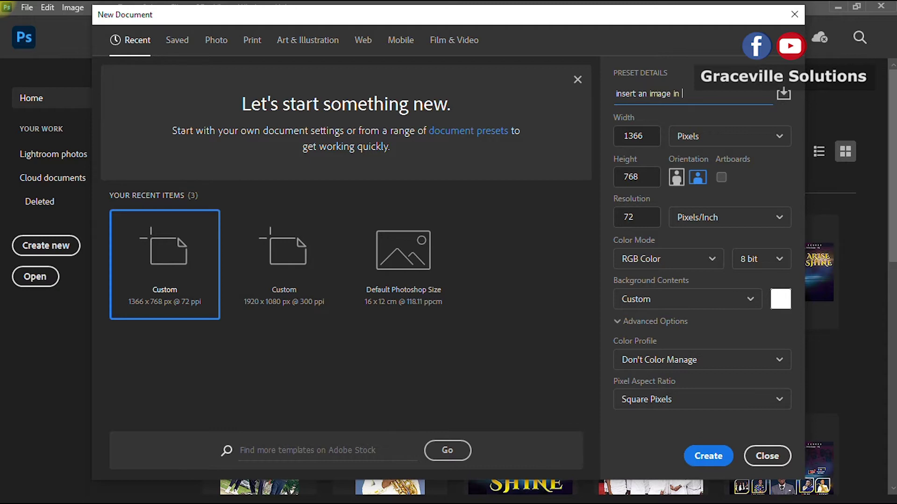
type("nsert an image in photoshop")
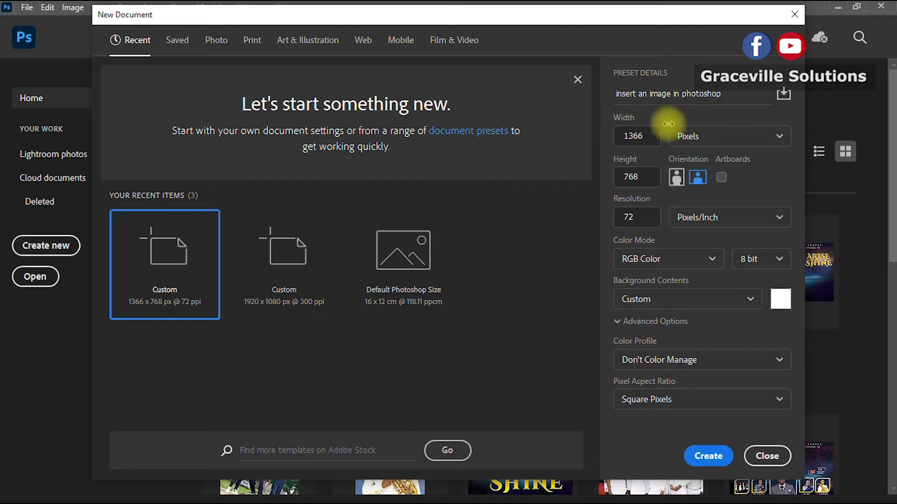
Step: Switch the new document's units to Inches and set its width and height to 4 inches each
left_click(708, 143)
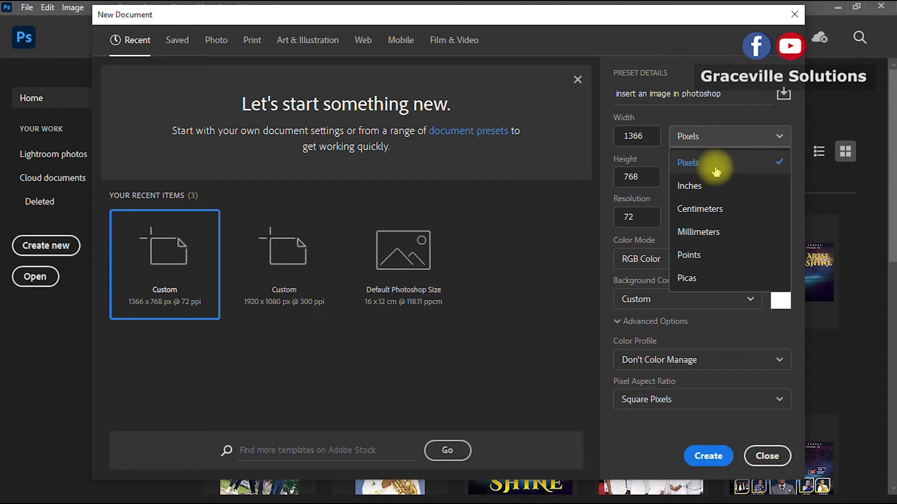
left_click(710, 186)
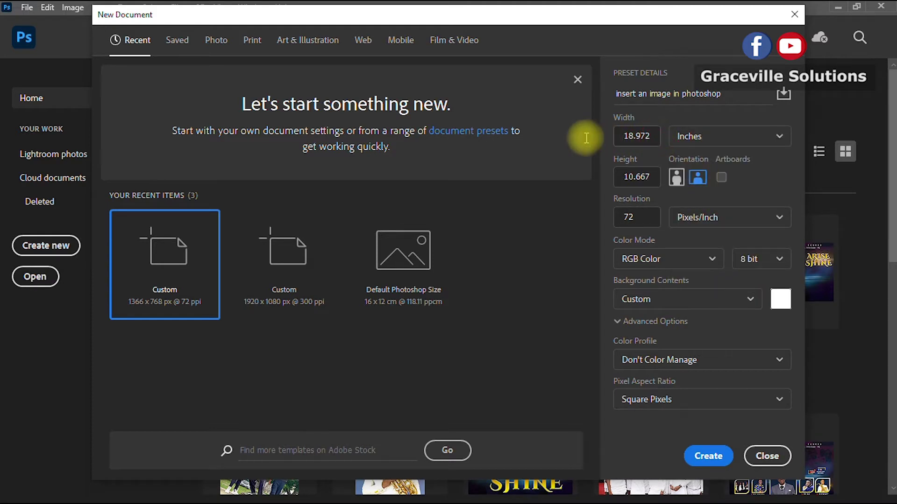
left_click(654, 137)
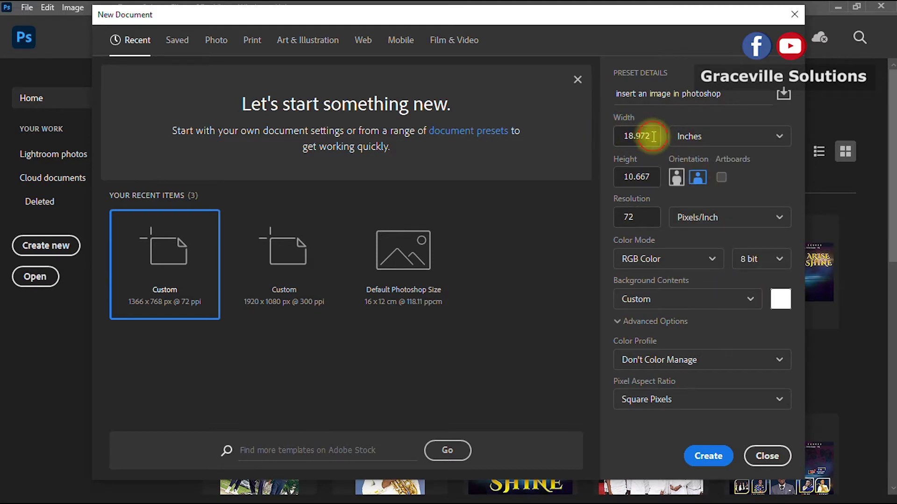
type("4")
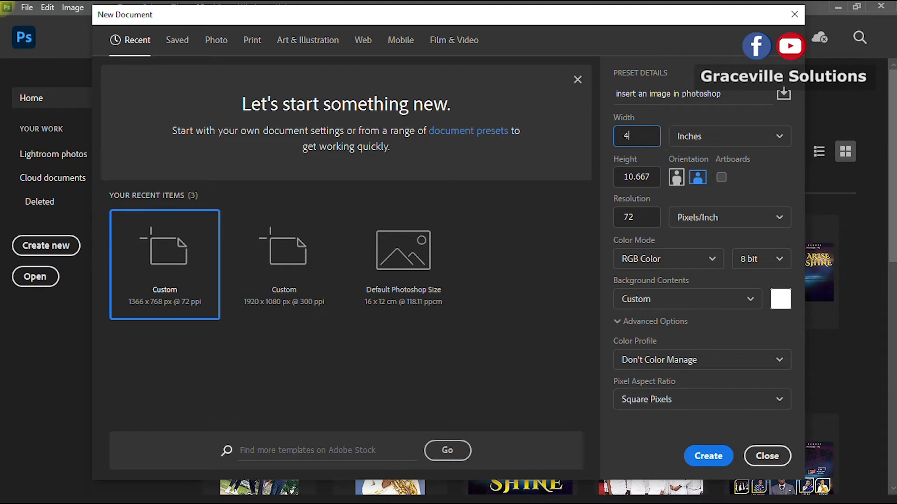
left_click(661, 176)
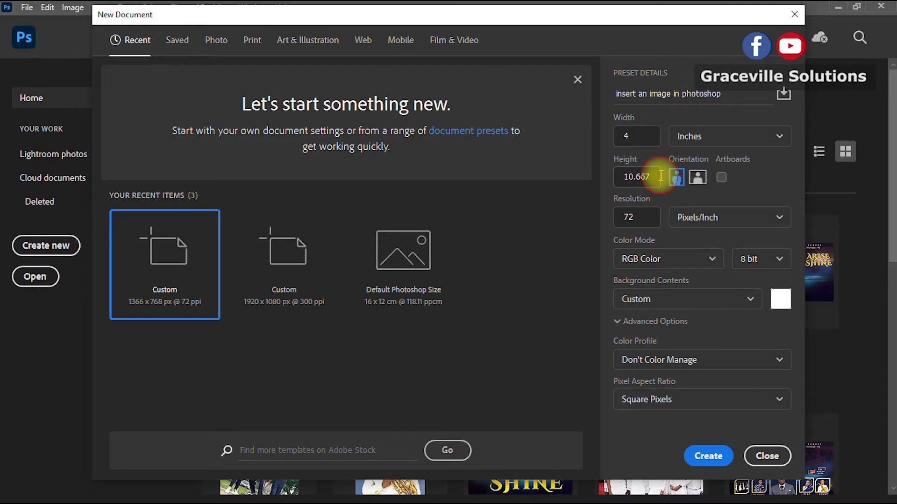
type("4")
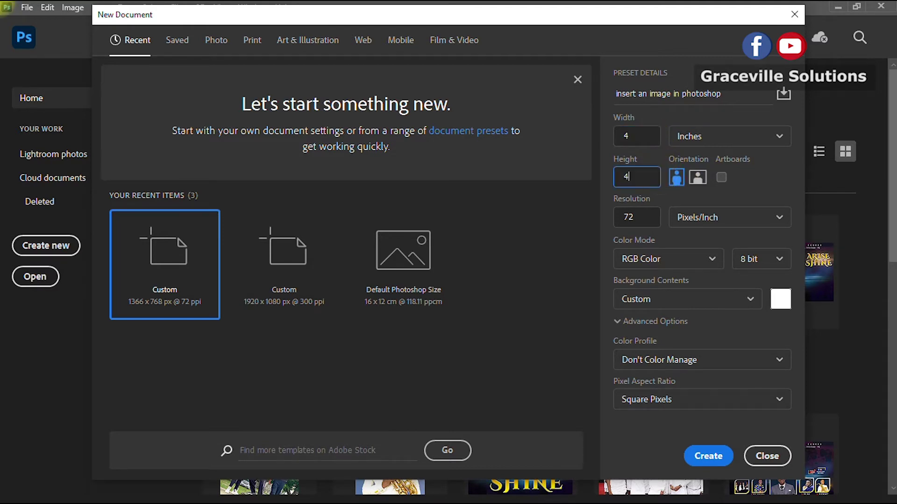
left_click(758, 184)
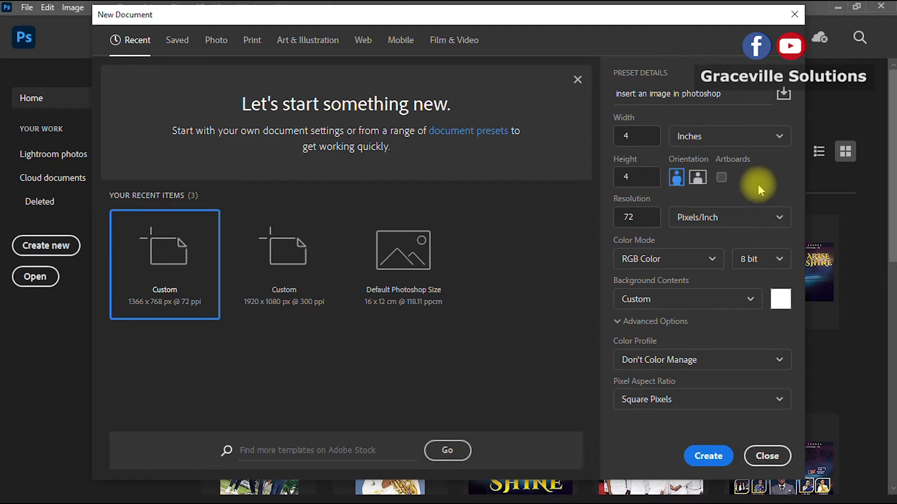
Step: Set the new document's resolution to 300 pixels/inch and change it back to 72
left_click(725, 217)
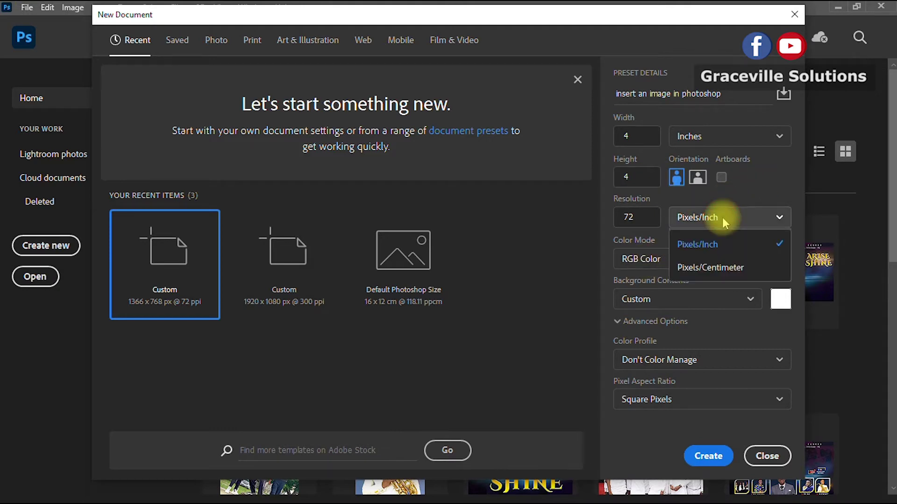
left_click(752, 192)
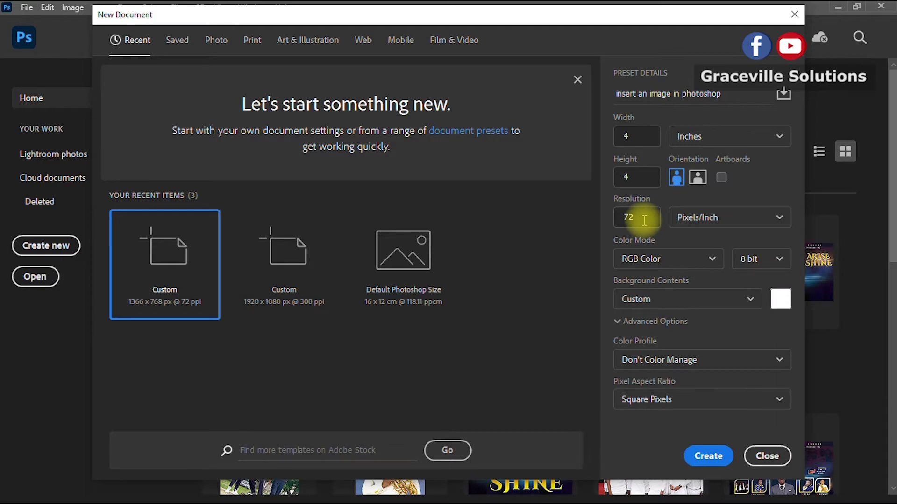
left_click(645, 218)
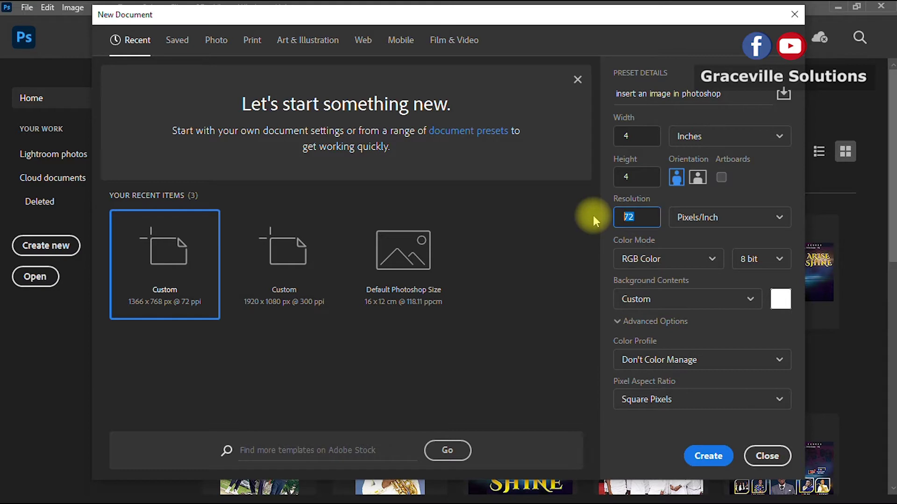
type("300")
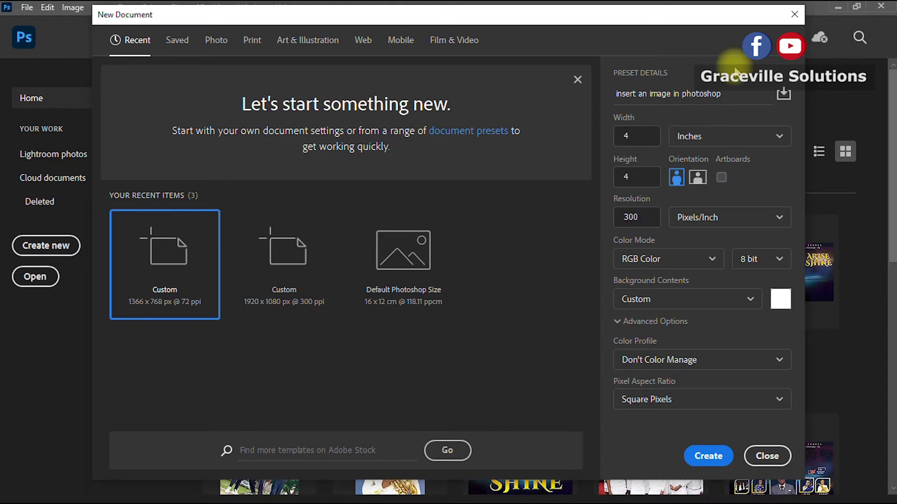
left_click(641, 218)
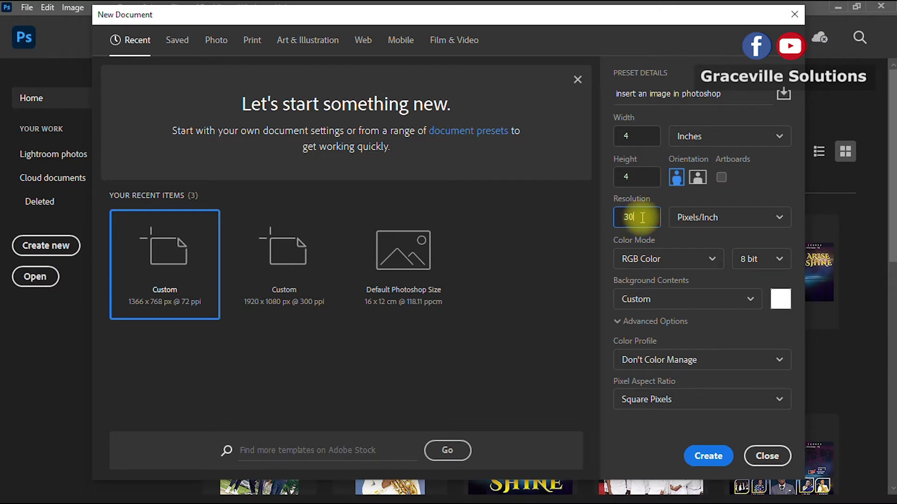
type("72")
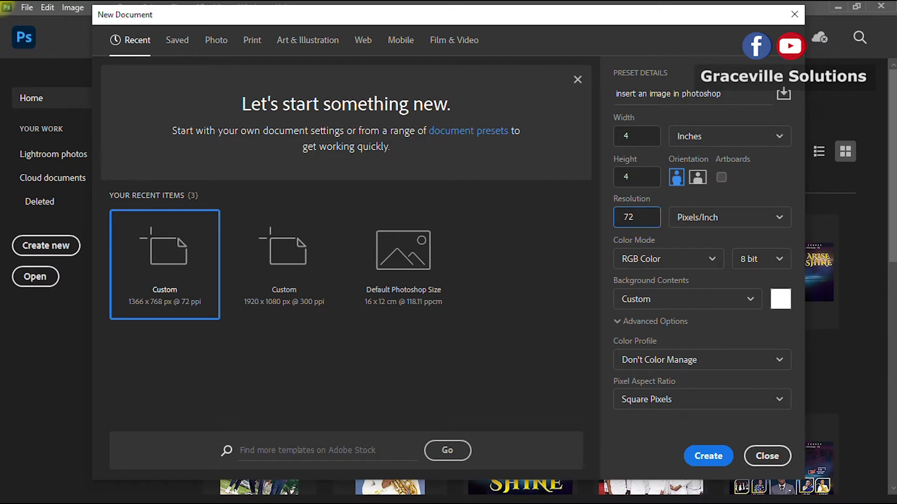
Step: Switch the new document's color mode to CMYK Color and return it to RGB Color
left_click(710, 258)
left_click(758, 182)
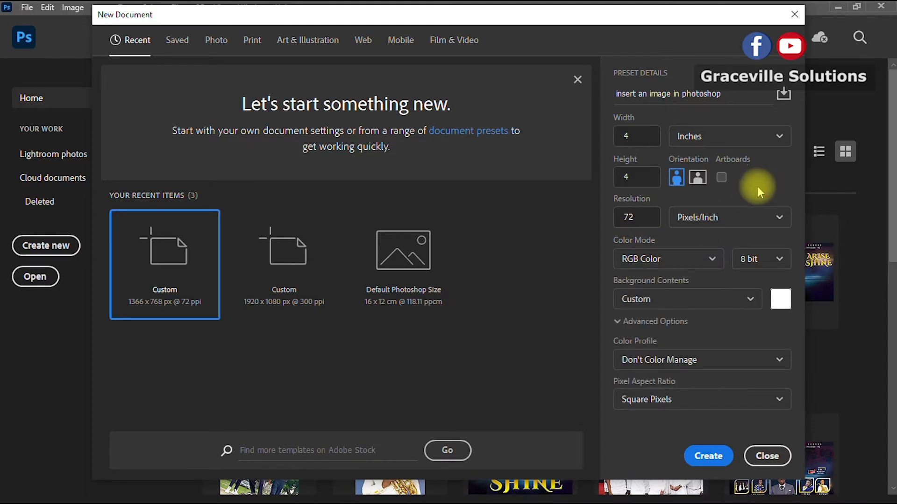
left_click(710, 259)
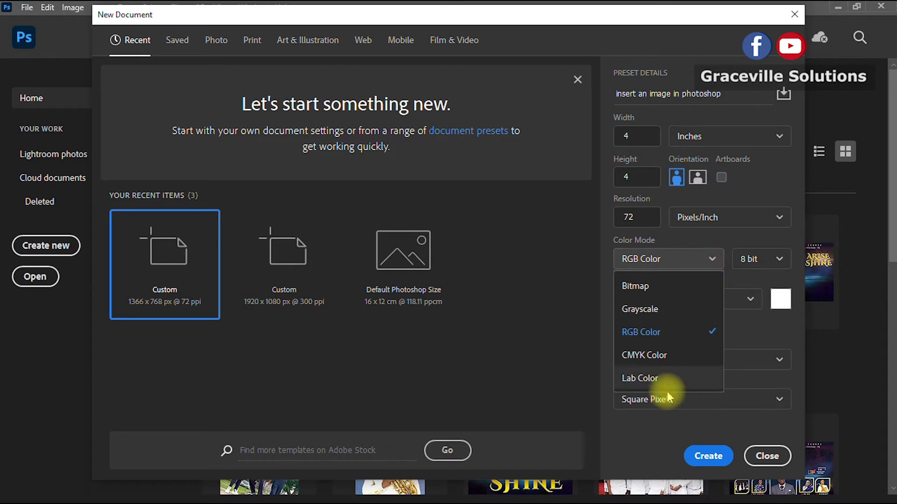
left_click(668, 356)
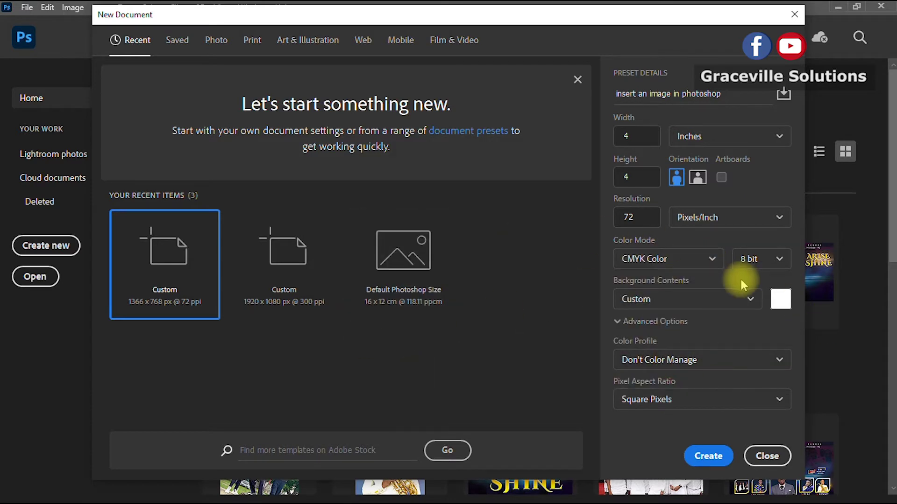
left_click(710, 261)
left_click(671, 331)
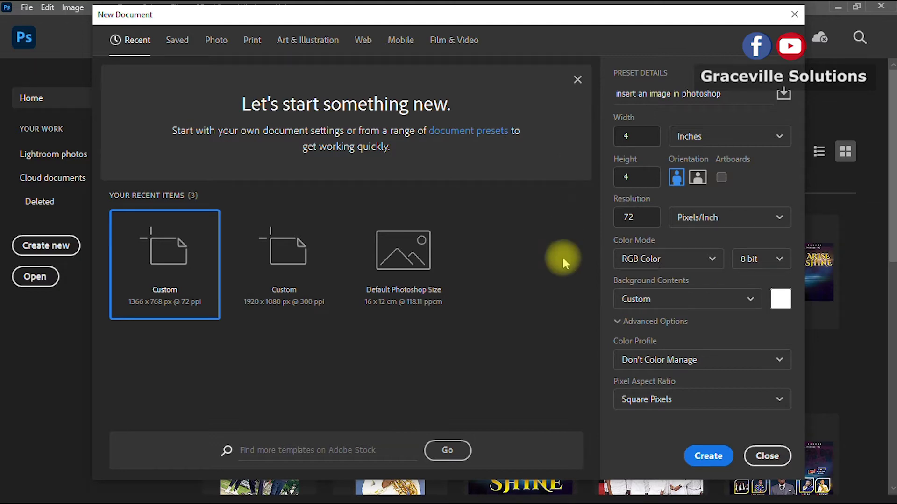
Step: Create the document and unlock its Background so it becomes a regular layer
left_click(708, 456)
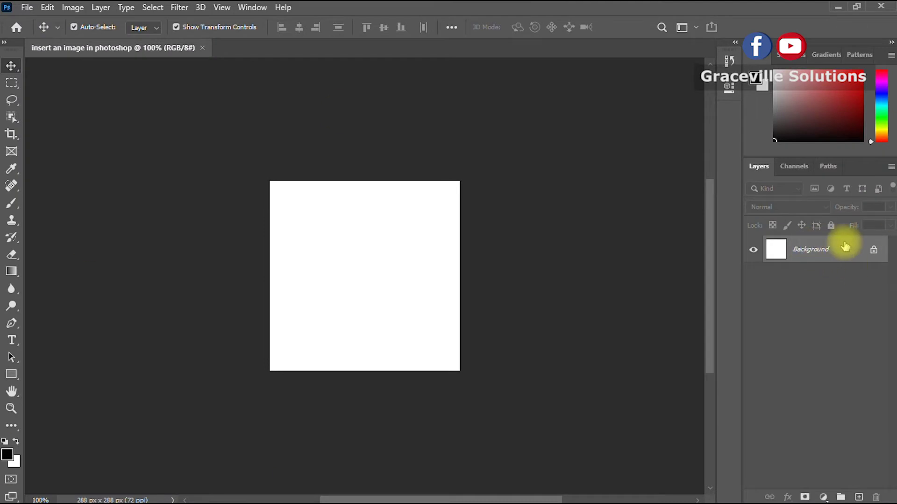
left_click(873, 250)
scroll(360, 237, "up", 1)
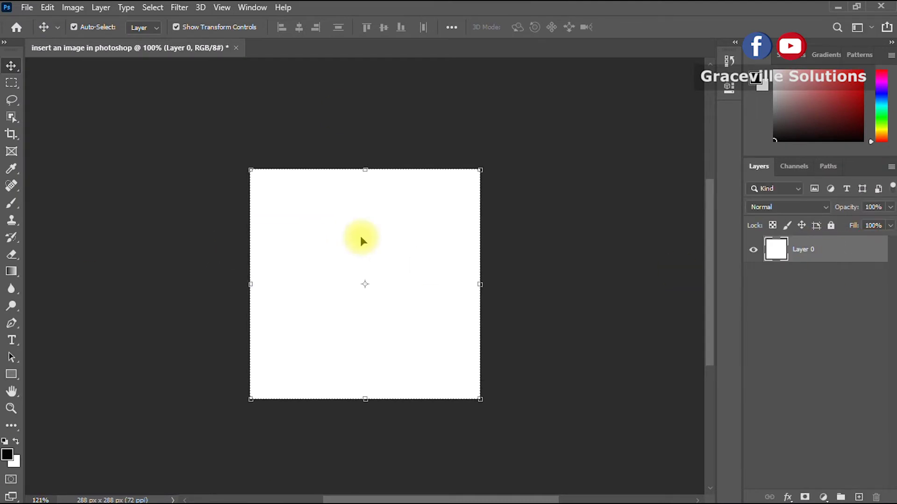
scroll(215, 217, "up", 1)
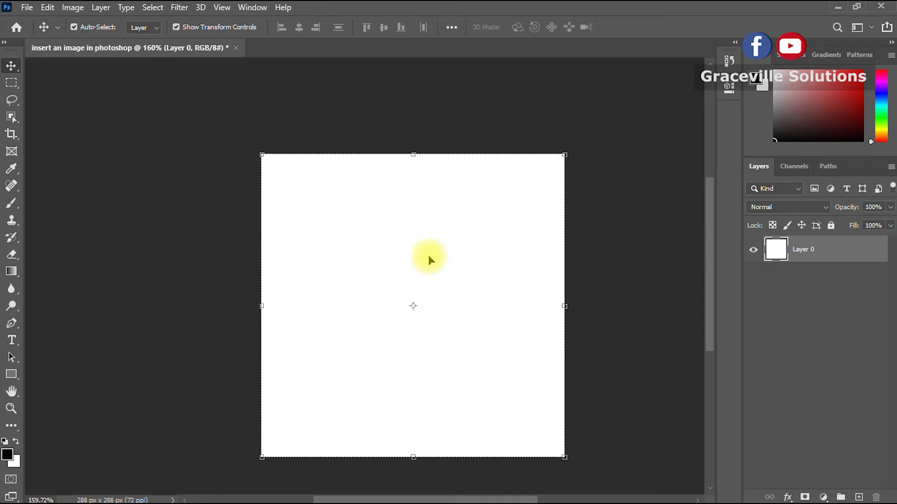
scroll(349, 264, "down", 1)
scroll(349, 265, "up", 1)
scroll(349, 262, "up", 1)
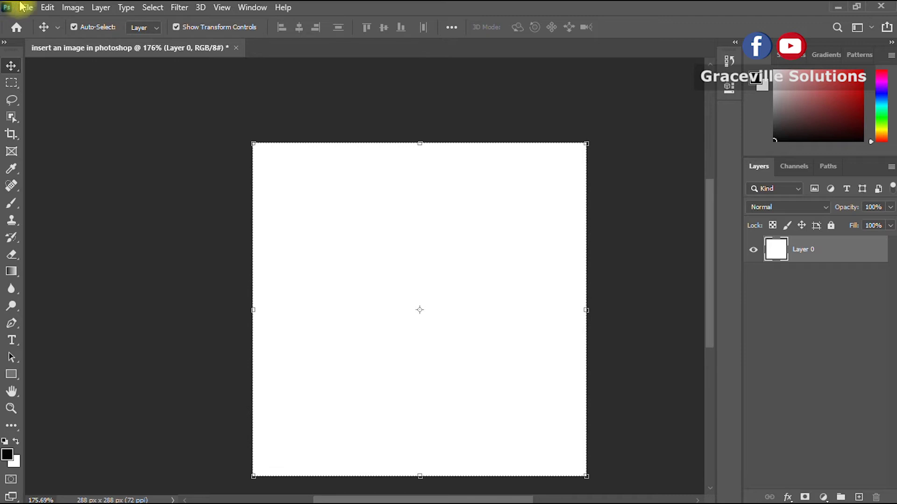
Step: Switch to the design folder in File Explorer and open blue3.jpg with Adobe Photoshop 2020
key("super")
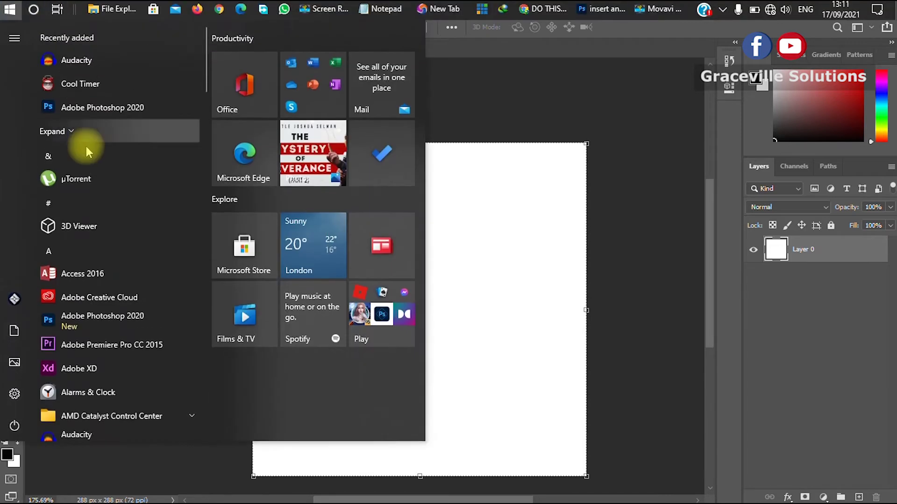
mouse_move(110, 7)
left_click(160, 71)
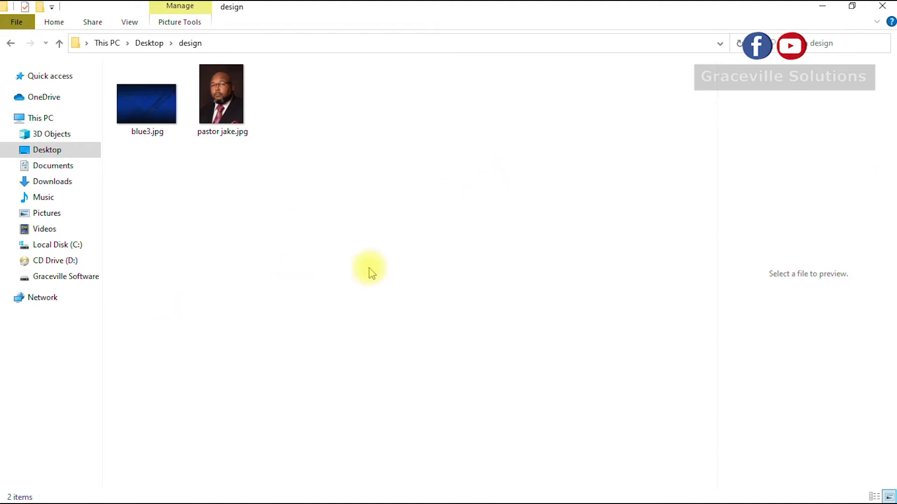
left_click(149, 104)
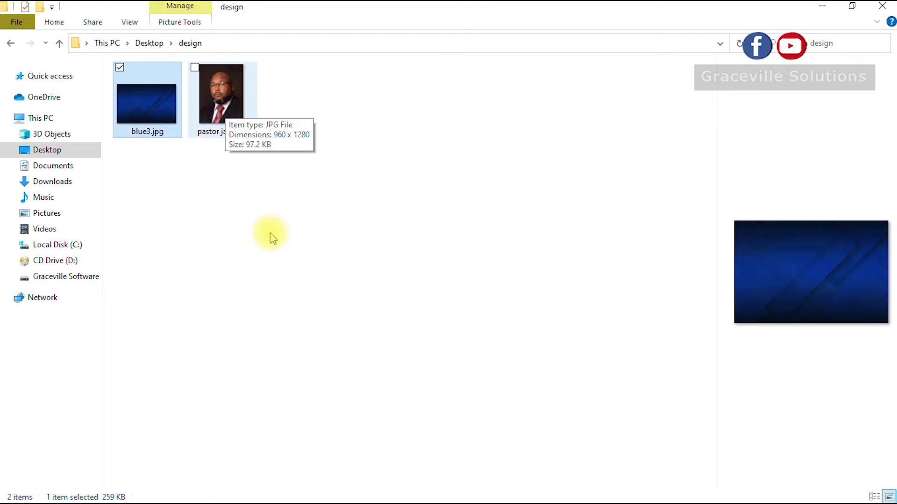
left_click(239, 380)
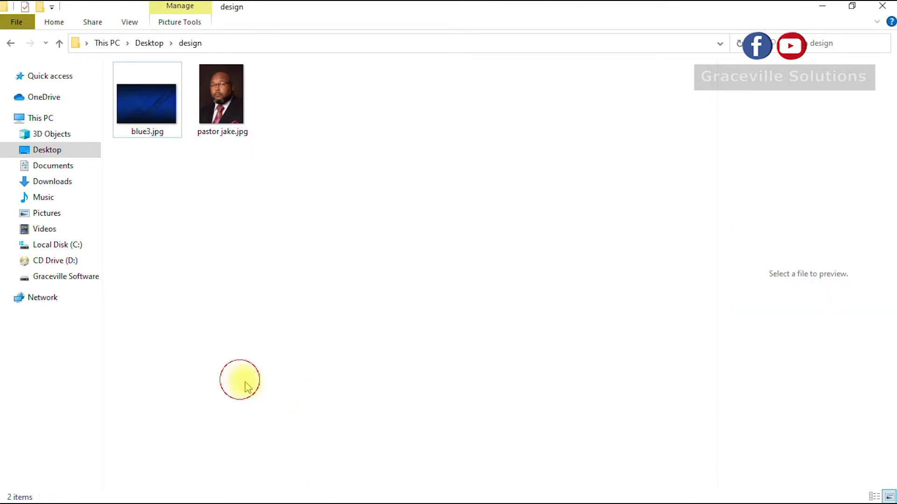
left_click(156, 118)
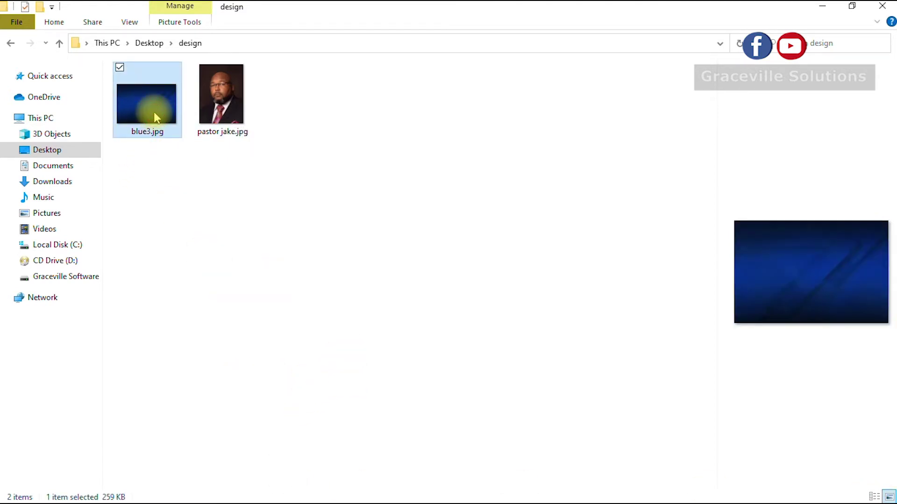
right_click(153, 111)
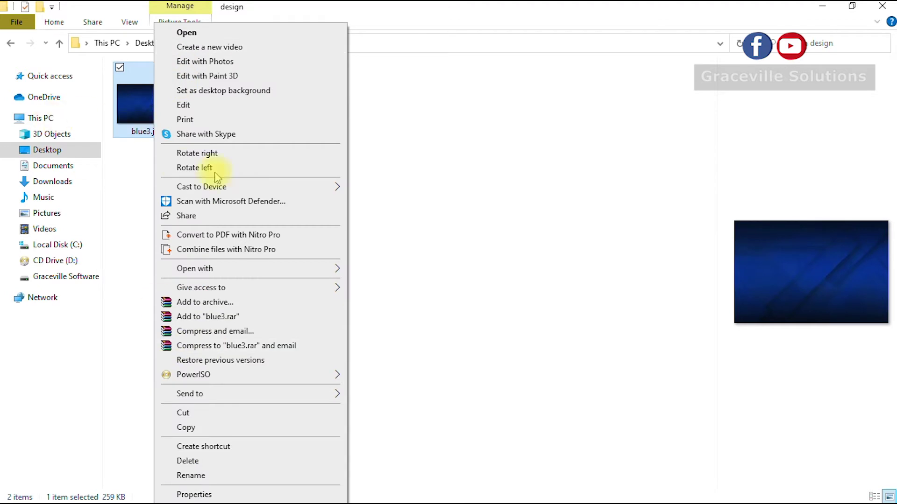
mouse_move(253, 269)
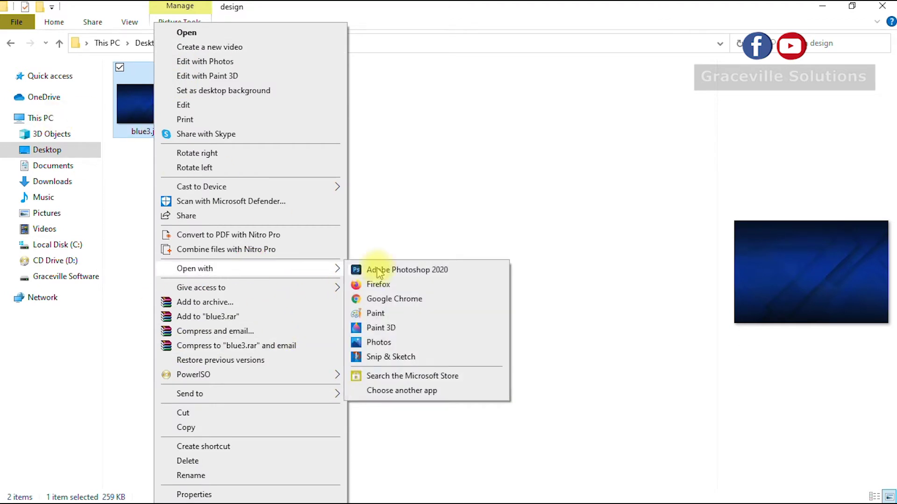
left_click(381, 268)
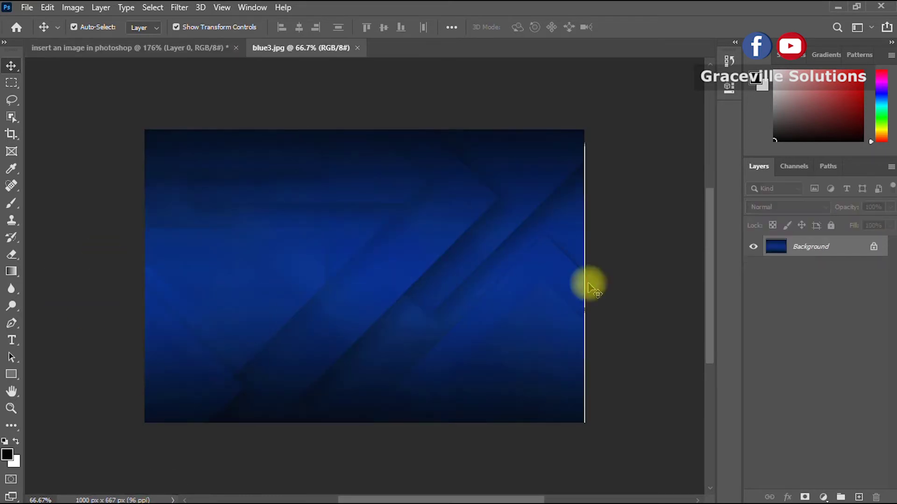
Step: Unlock the blue3.jpg background layer and copy the image into the "insert an image in photoshop" document, covering the white canvas
left_click(876, 248)
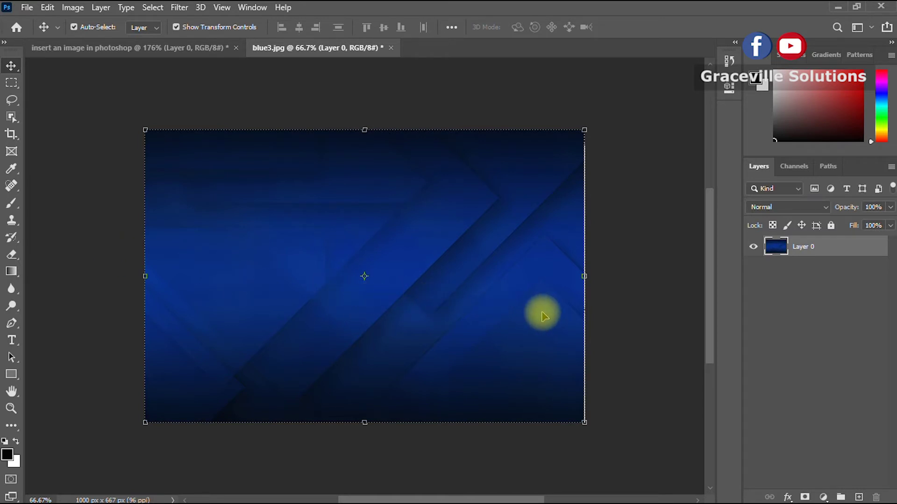
left_click_drag(420, 306, 415, 263)
scroll(415, 263, "down", 3)
scroll(415, 265, "down", 5)
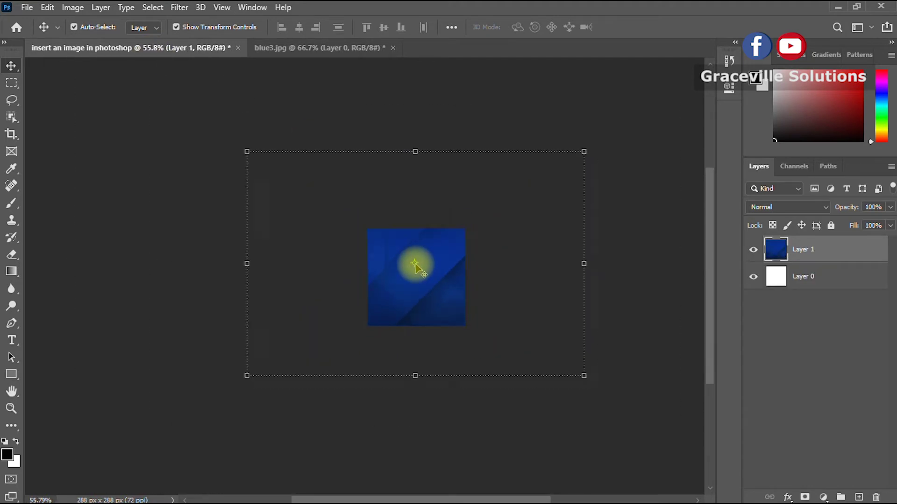
Step: Scale the blue image layer down to about 45.79% and position it so it covers the whole canvas
left_click_drag(523, 192, 504, 217)
left_click_drag(308, 337, 356, 314)
left_click_drag(418, 212, 423, 242)
mouse_move(368, 308)
left_mouse_down()
mouse_move(380, 300)
mouse_move(376, 310)
left_mouse_up()
mouse_move(470, 308)
left_mouse_down()
mouse_move(453, 306)
mouse_move(469, 307)
left_mouse_up()
left_click_drag(421, 291, 415, 292)
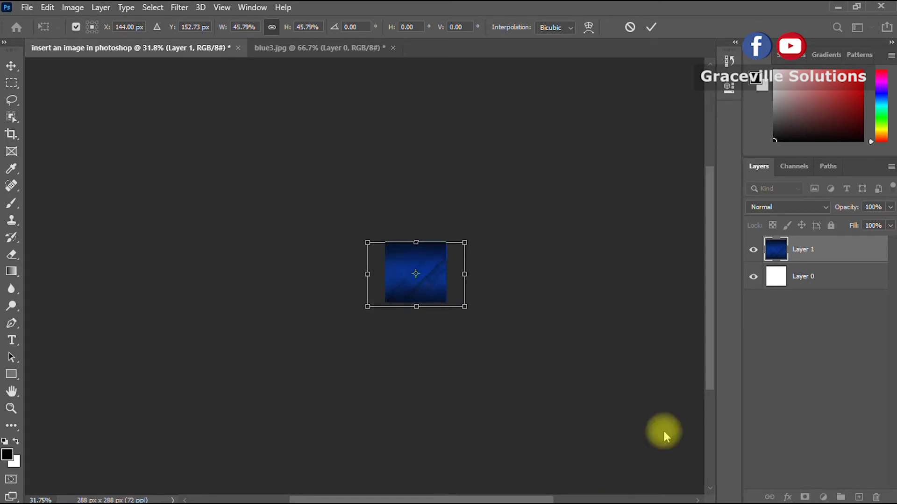
left_click(660, 25)
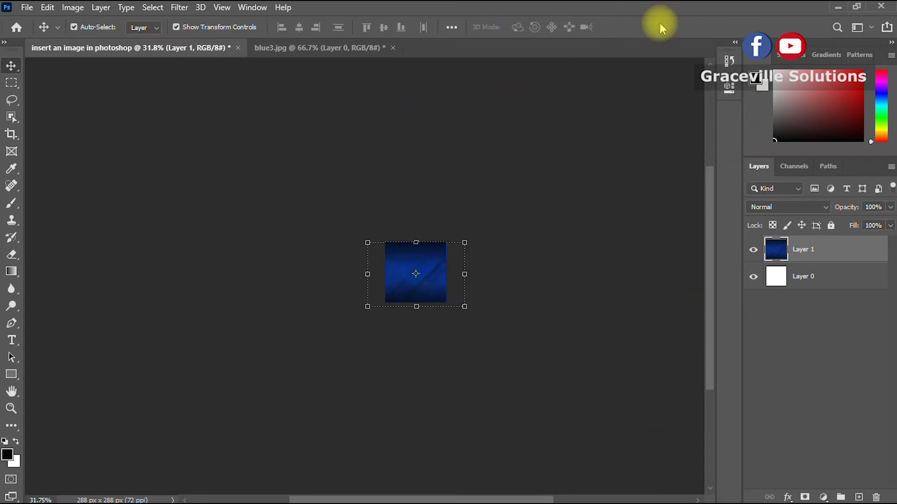
left_click(570, 308)
scroll(463, 269, "up", 2)
scroll(460, 269, "up", 4)
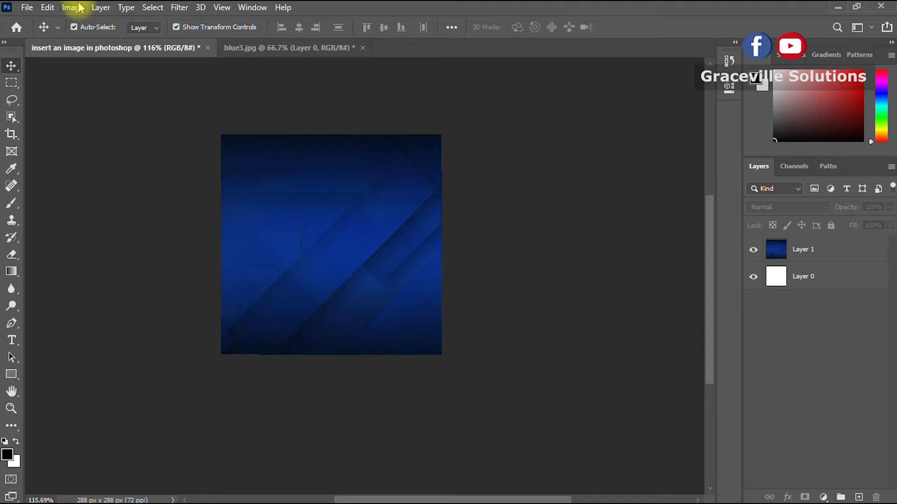
Step: Open the portrait photo from the design folder with Adobe Photoshop 2020 and unlock its Background layer
key("super")
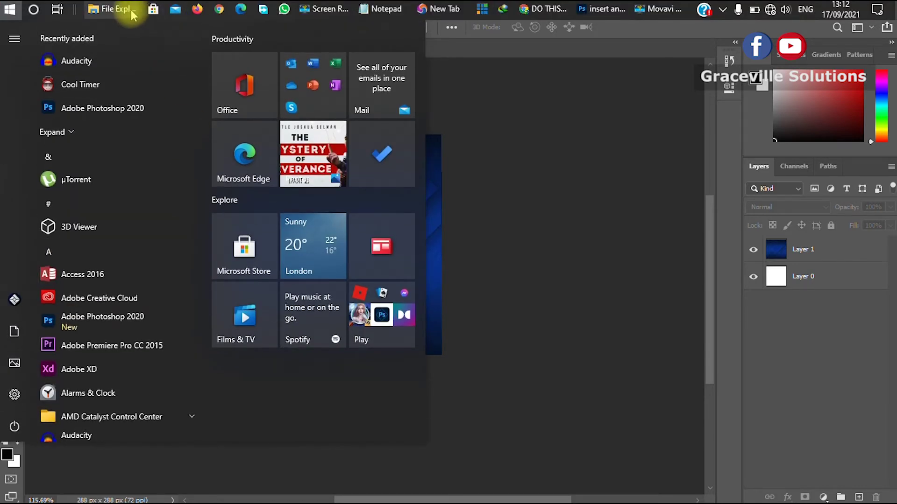
left_click(117, 8)
left_click(160, 86)
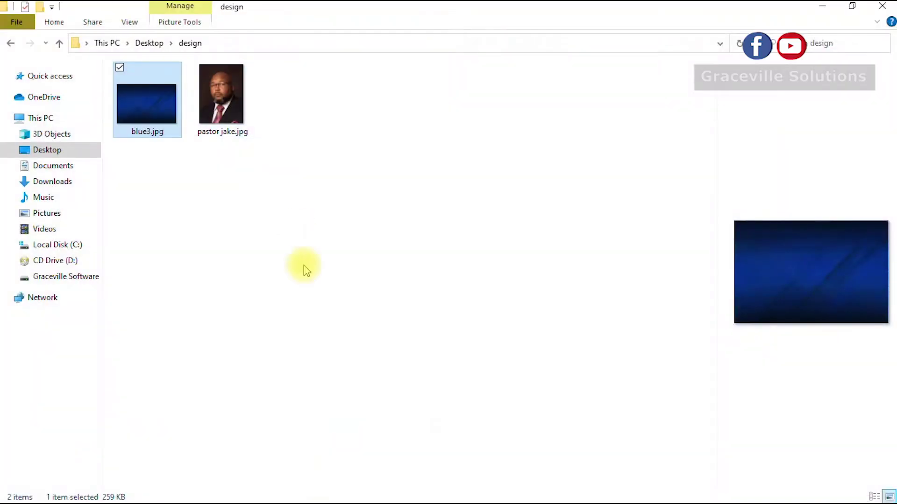
left_click(226, 92)
right_click(257, 135)
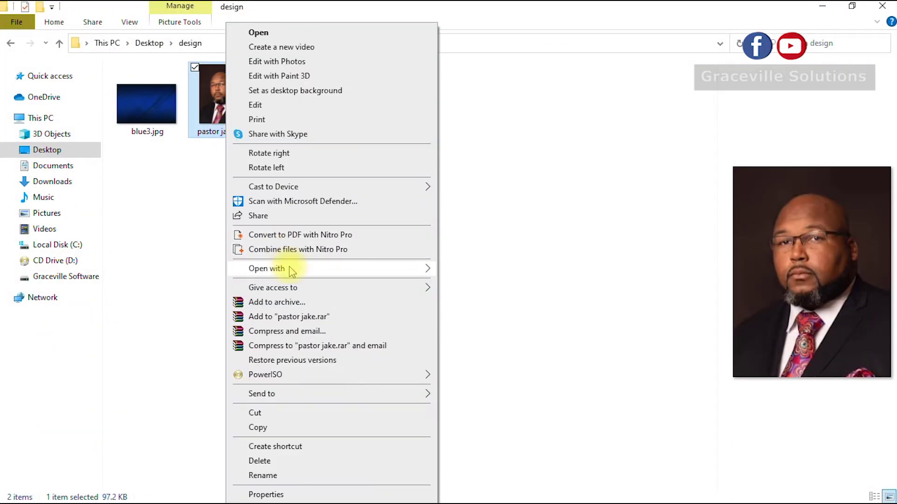
mouse_move(286, 268)
left_click(485, 272)
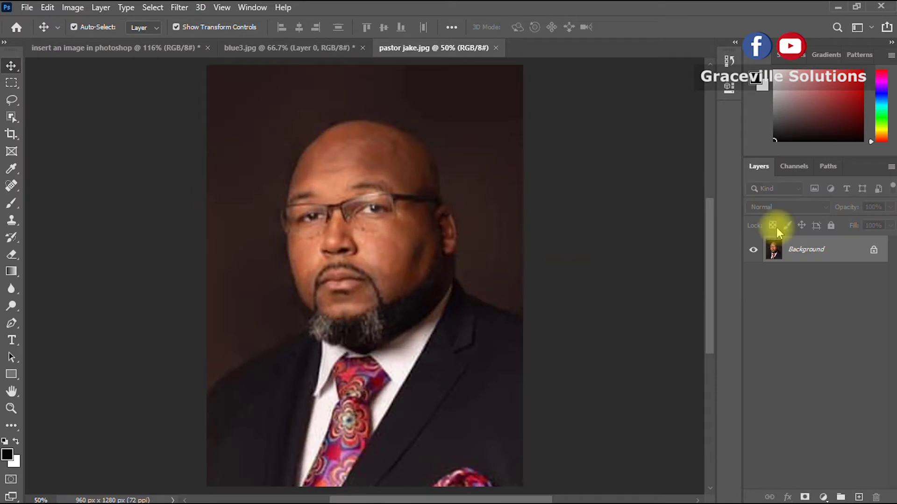
left_click(874, 250)
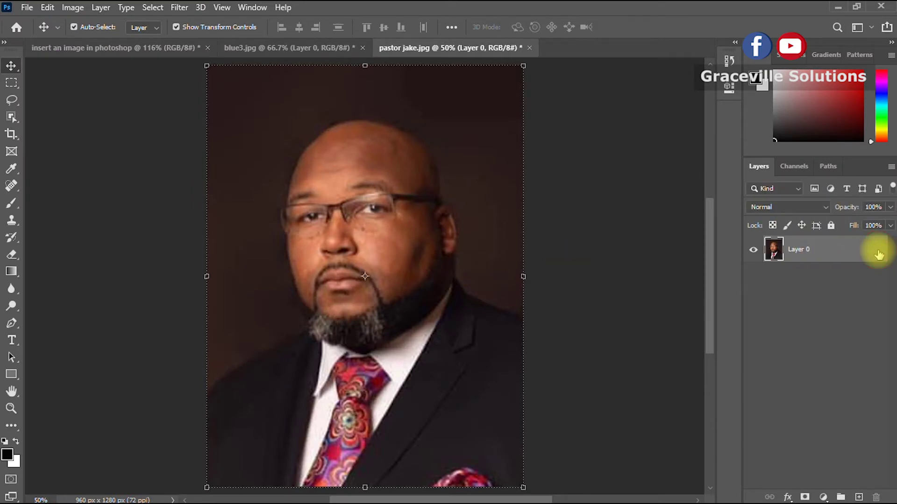
Step: In the "insert an image in photoshop" document, draw a black circle about 162 px in diameter and centre it horizontally over the blue background
left_click(144, 46)
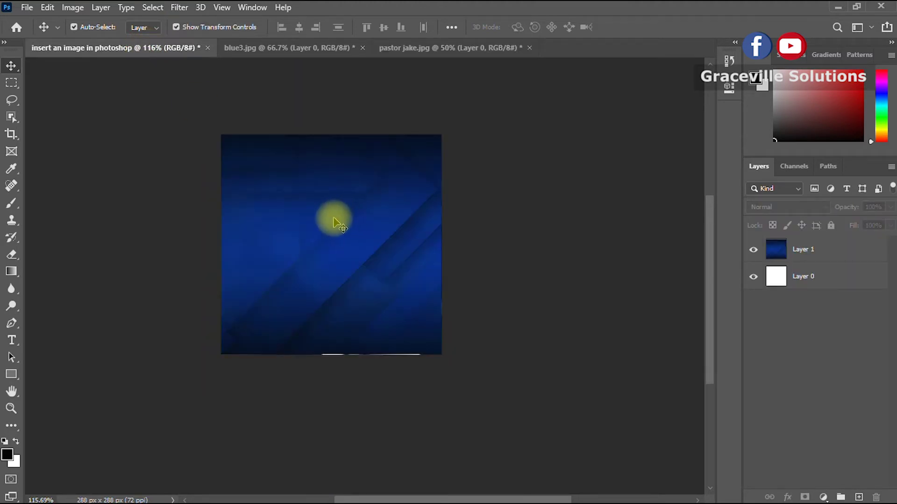
left_click(316, 264)
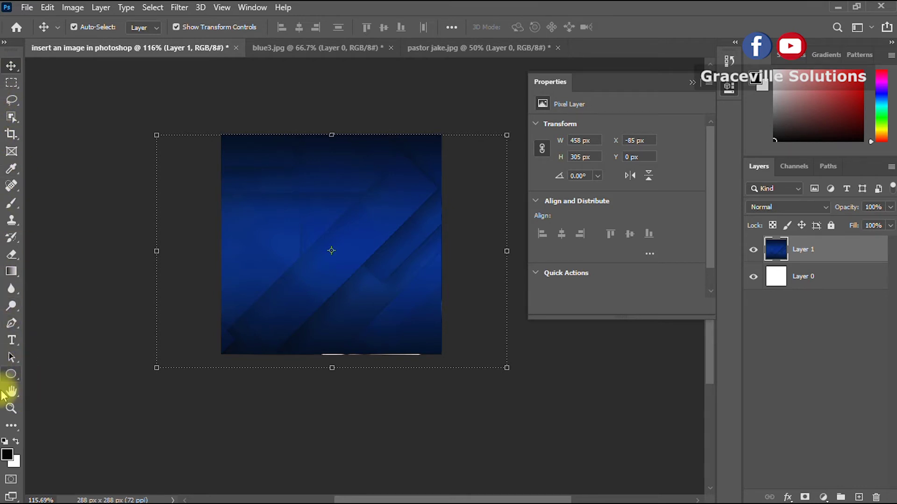
left_click(10, 374)
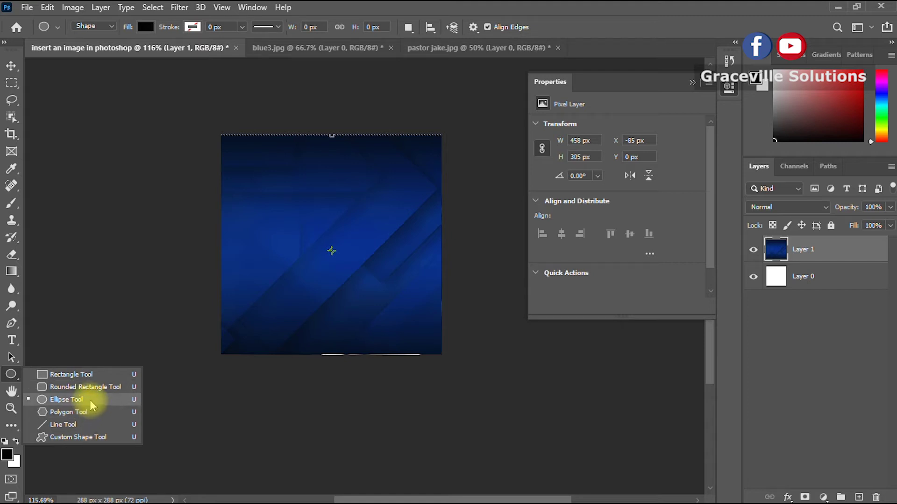
left_click(61, 402)
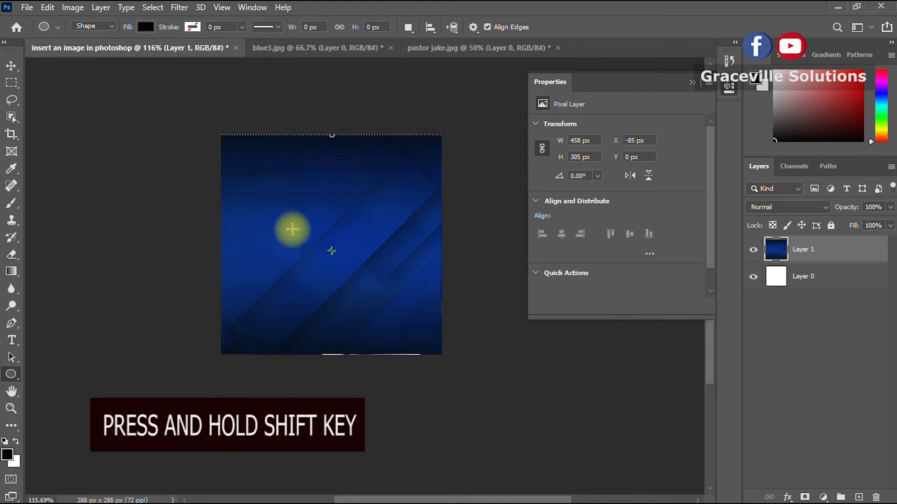
left_click_drag(289, 197, 412, 365)
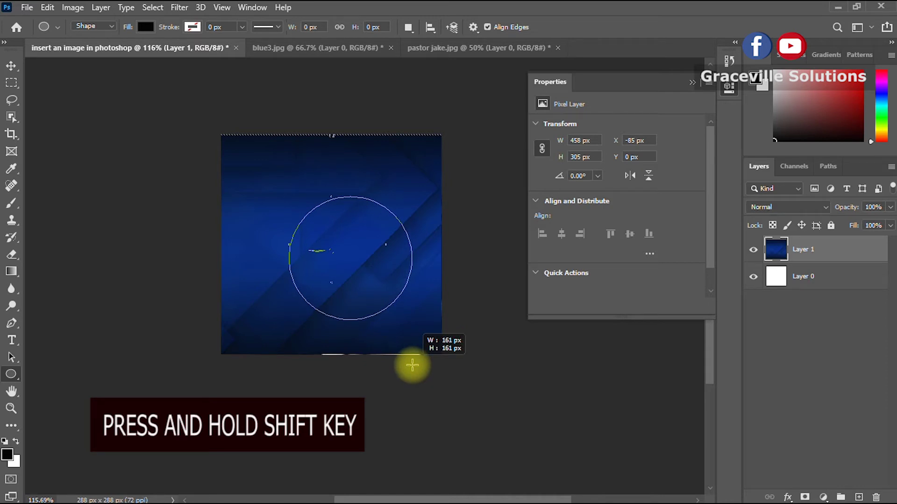
left_click_drag(412, 365, 411, 365)
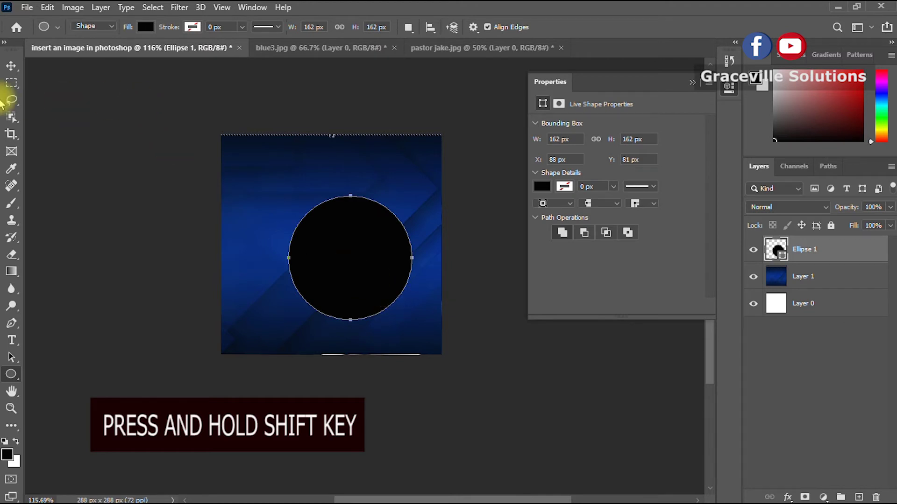
left_click(12, 66)
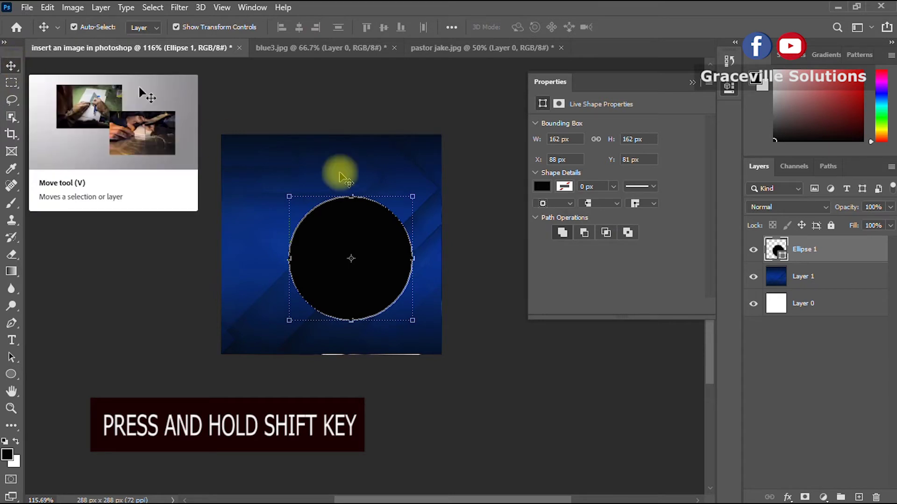
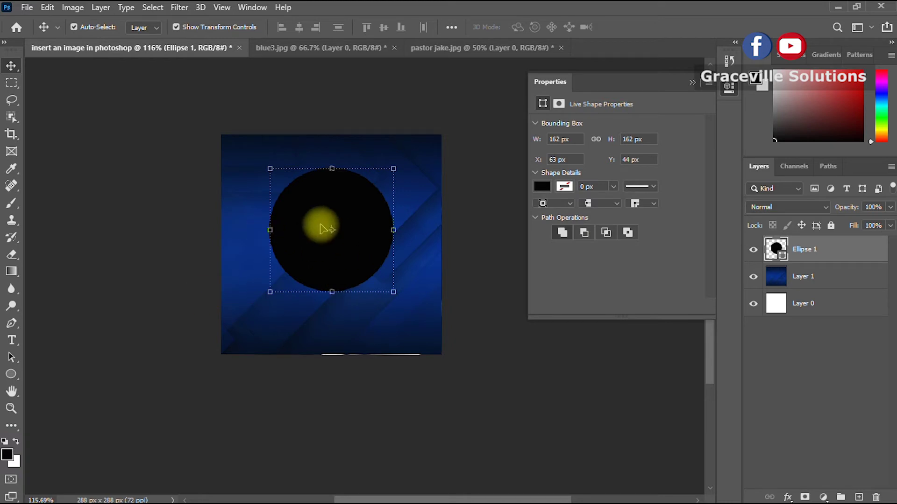
Step: Set the foreground color to white
left_click(15, 441)
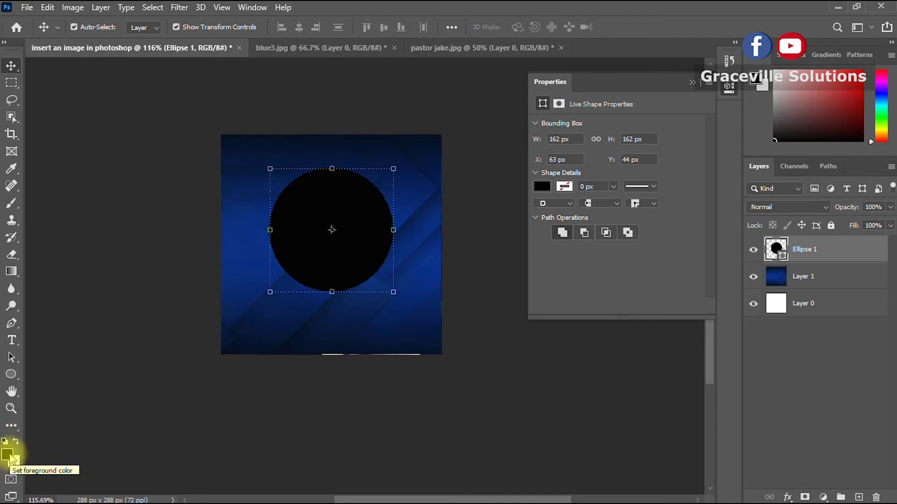
left_click(8, 456)
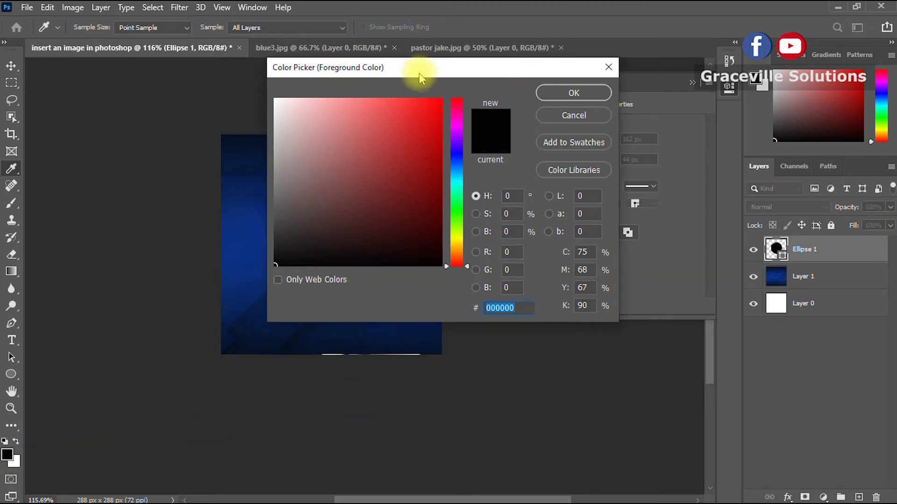
left_click_drag(419, 73, 509, 113)
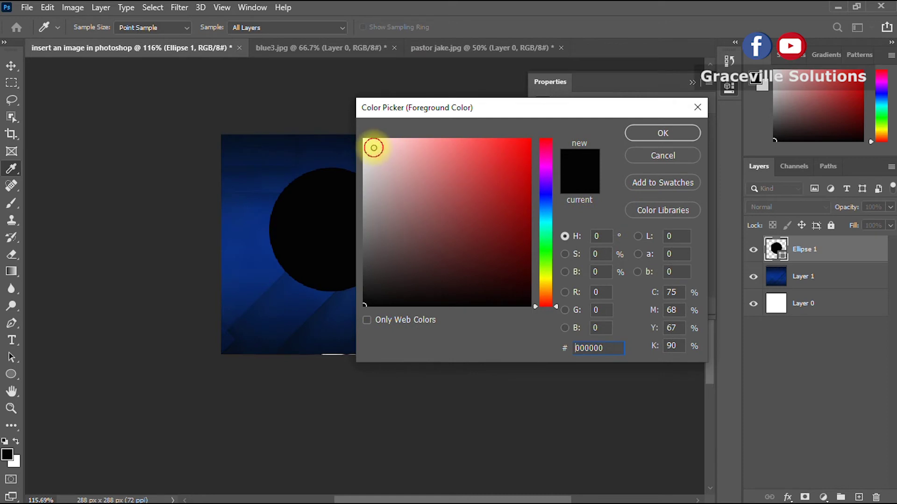
left_click_drag(374, 148, 363, 138)
left_click(665, 135)
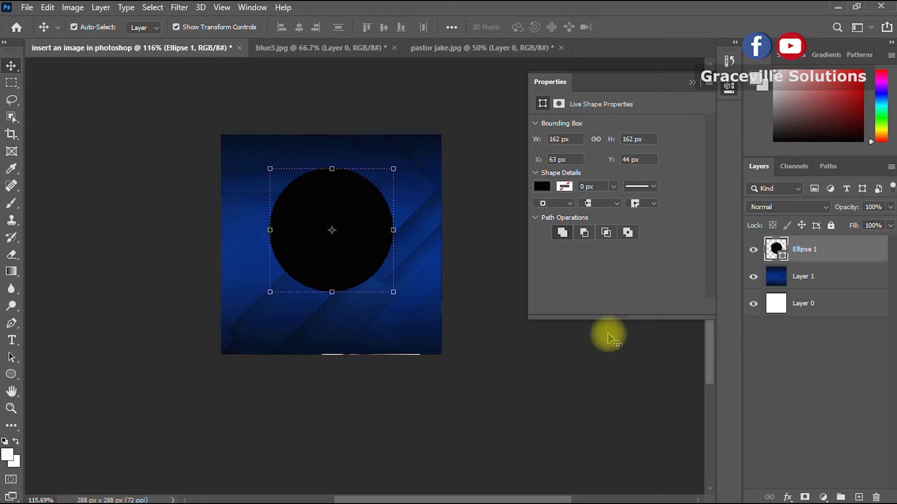
Step: Change the circle's fill to solid white and close its shape properties
left_click(542, 187)
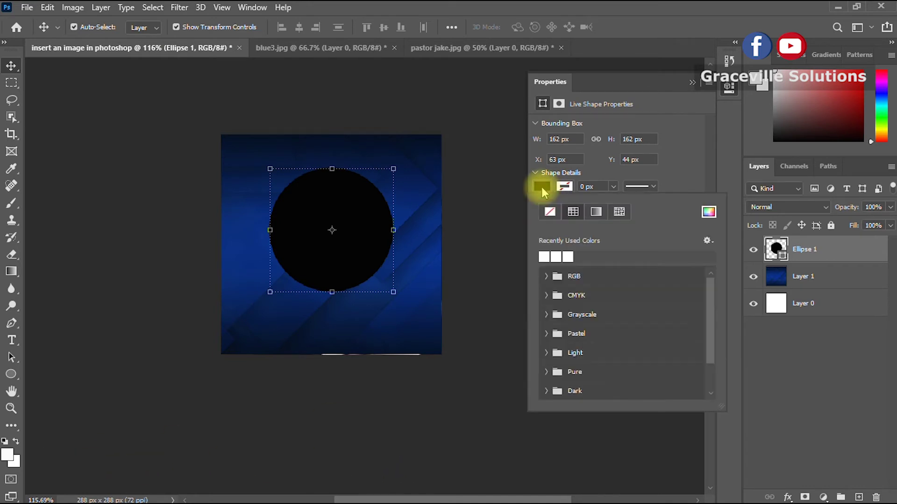
left_click(709, 218)
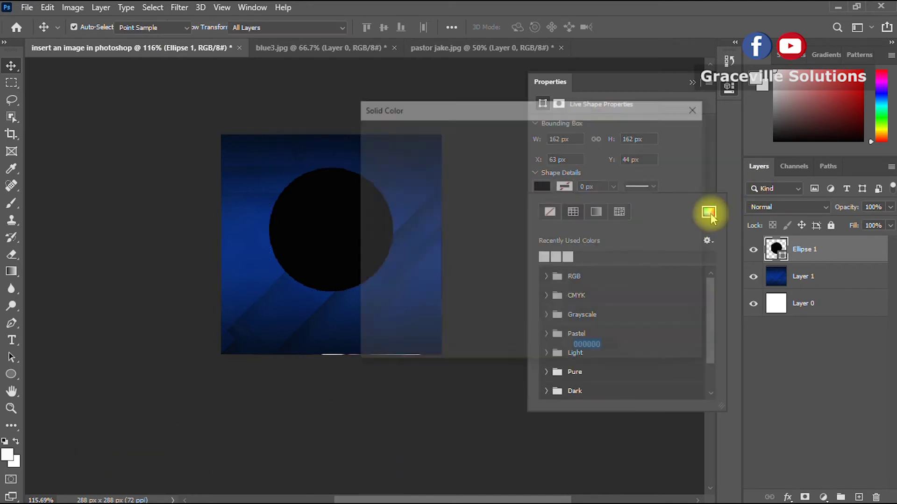
left_click(369, 143)
left_click_drag(369, 143, 357, 131)
left_click(656, 135)
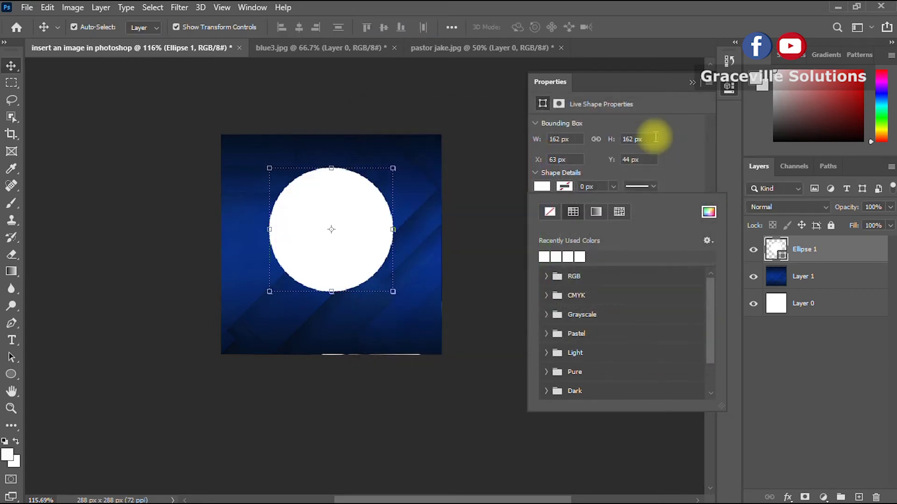
left_click(692, 84)
left_click(692, 83)
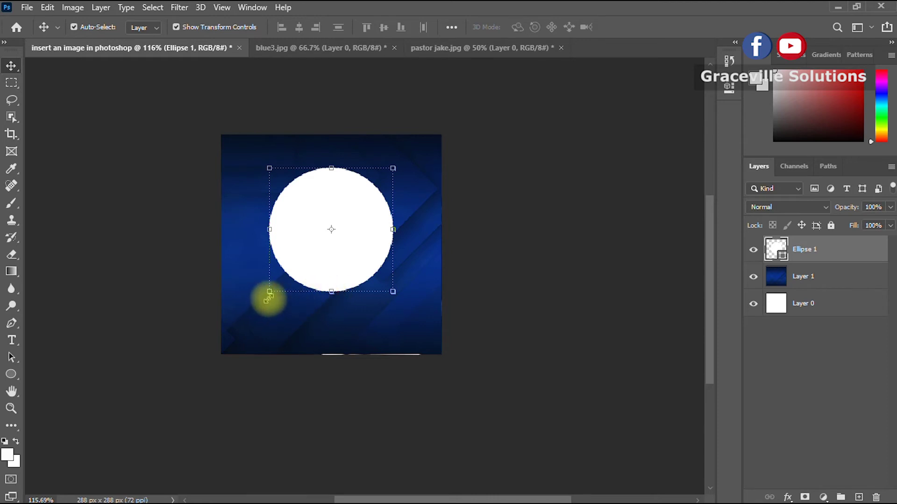
Step: Enlarge the white circle to about 124.75% and centre it on the canvas both horizontally and vertically
left_click_drag(270, 295, 239, 323)
left_click_drag(355, 303, 376, 296)
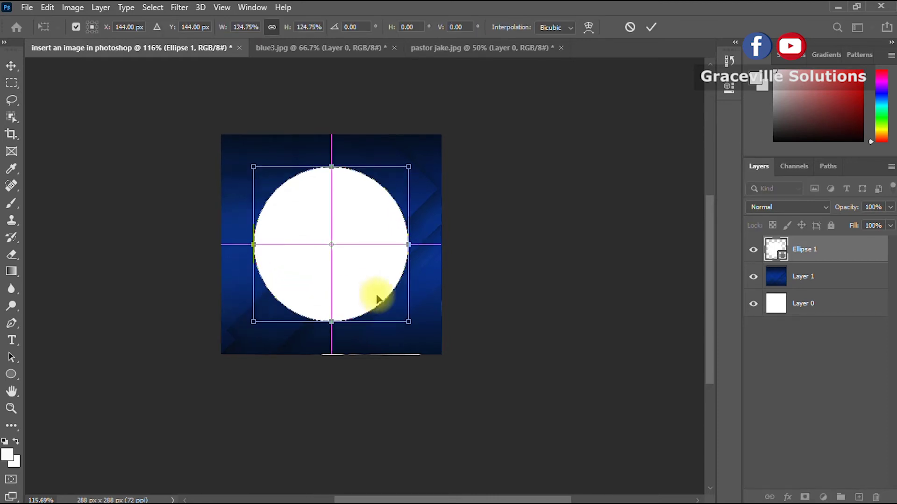
left_click(651, 27)
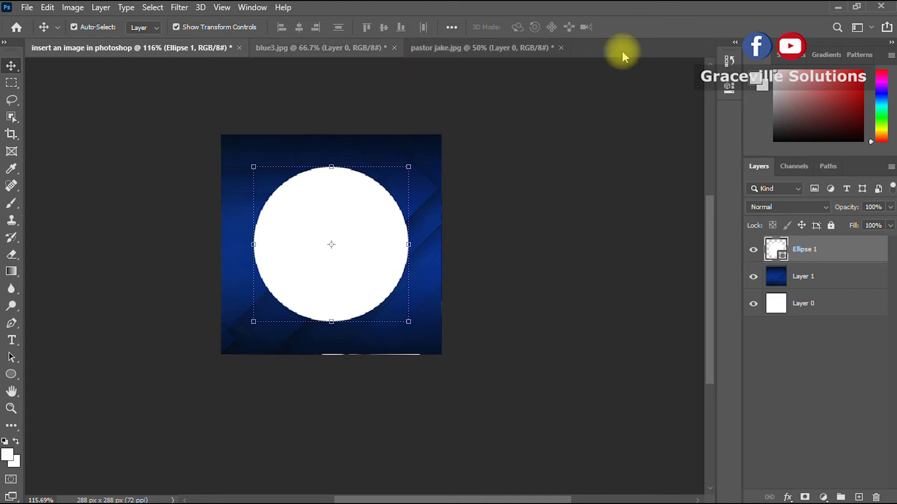
Step: Rename the portrait document's layer to "image" and copy it into the "insert an image in photoshop" document above the circle
left_click(481, 48)
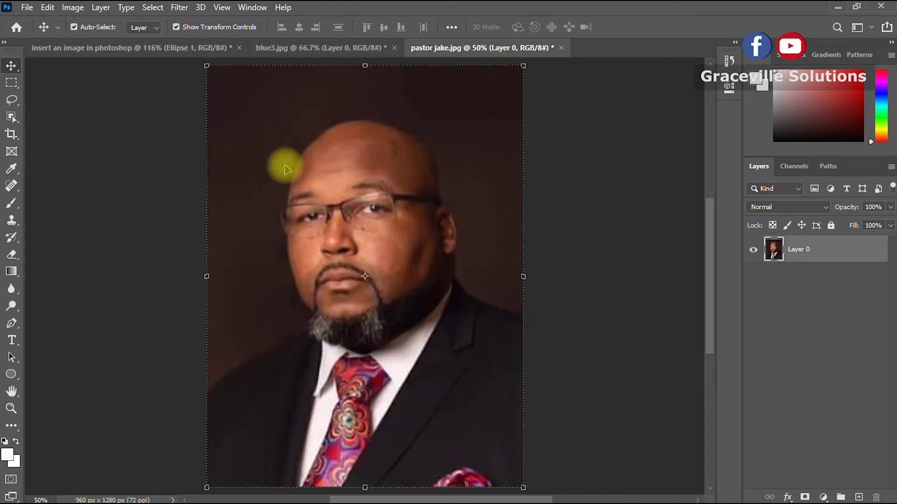
double_click(807, 251)
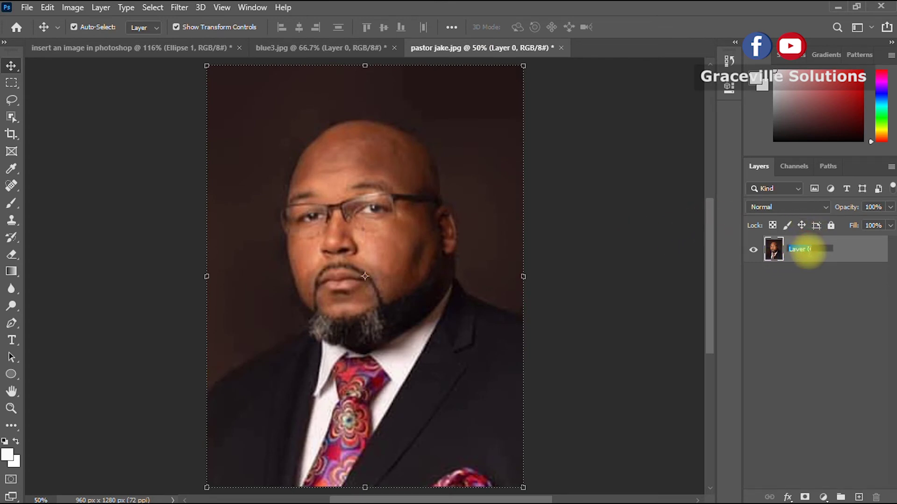
type("image")
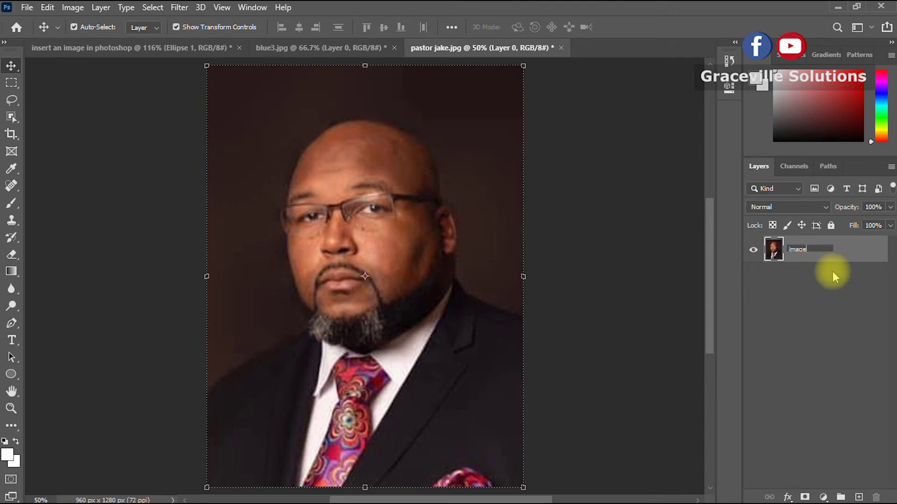
left_click(830, 324)
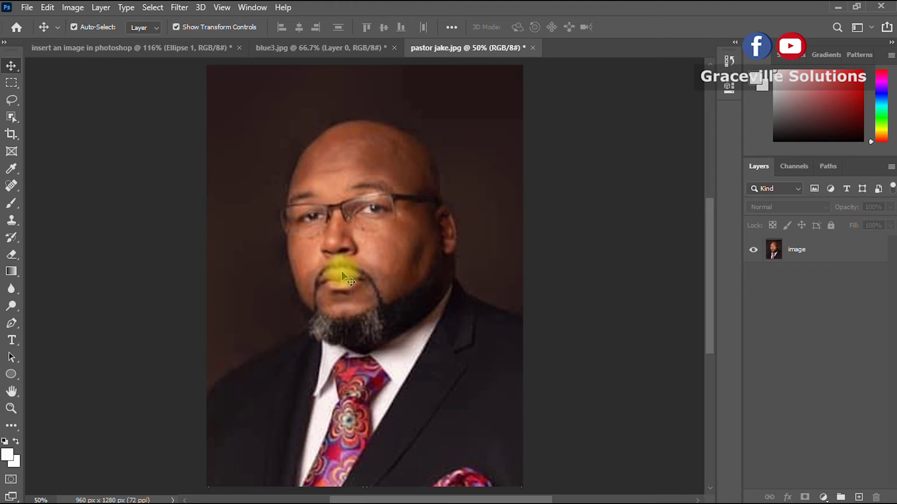
left_click_drag(316, 303, 240, 117)
left_click_drag(350, 240, 352, 246)
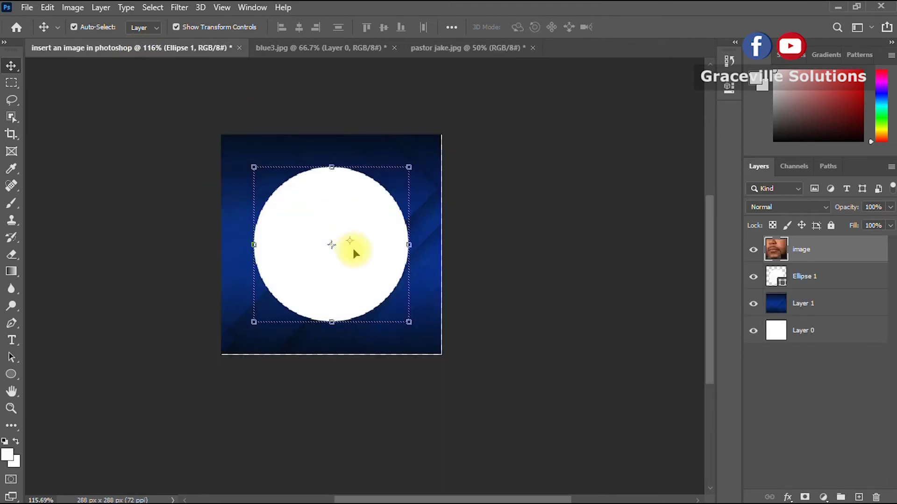
Step: Scale the portrait layer down to about 152 x 202 px so it fits within the canvas over the circle
scroll(380, 303, "down", 5)
scroll(381, 304, "down", 3)
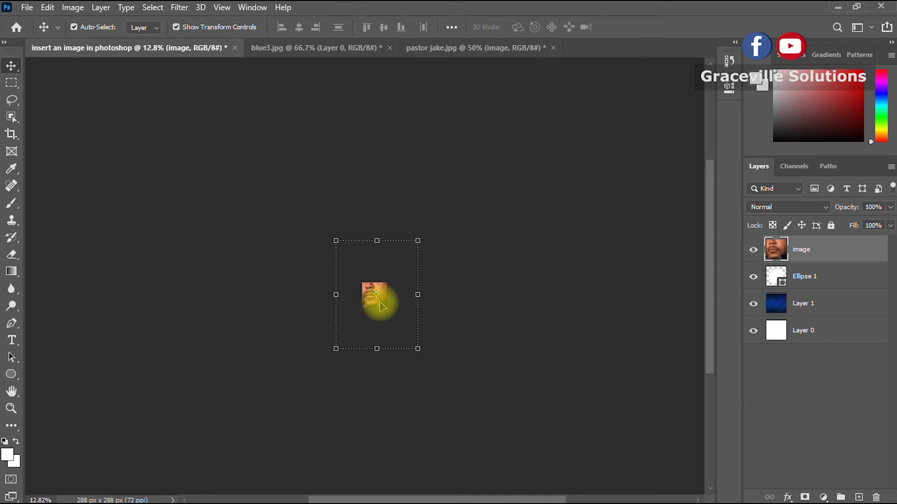
left_click(378, 242)
left_click_drag(379, 243, 376, 283)
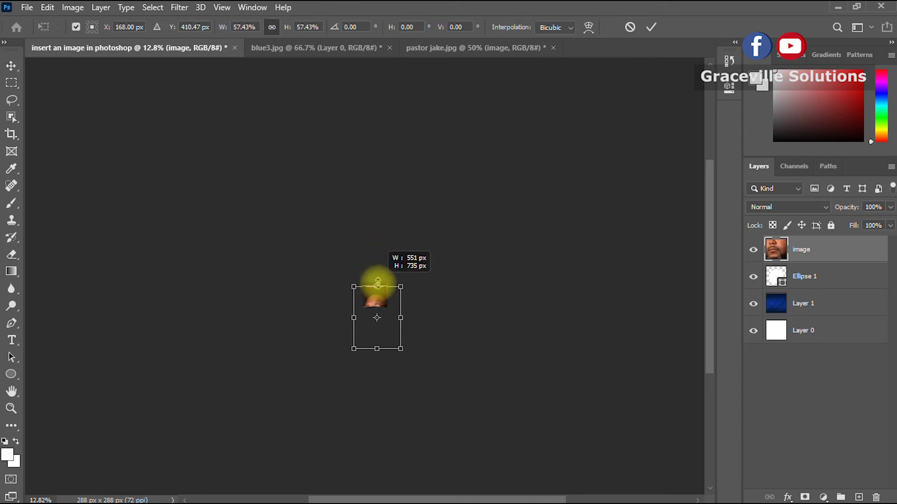
left_click_drag(376, 347, 374, 304)
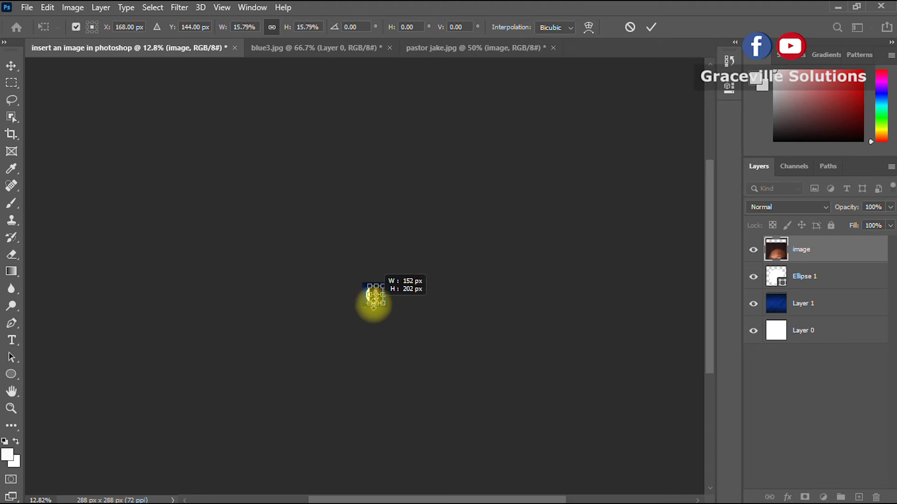
left_click(651, 27)
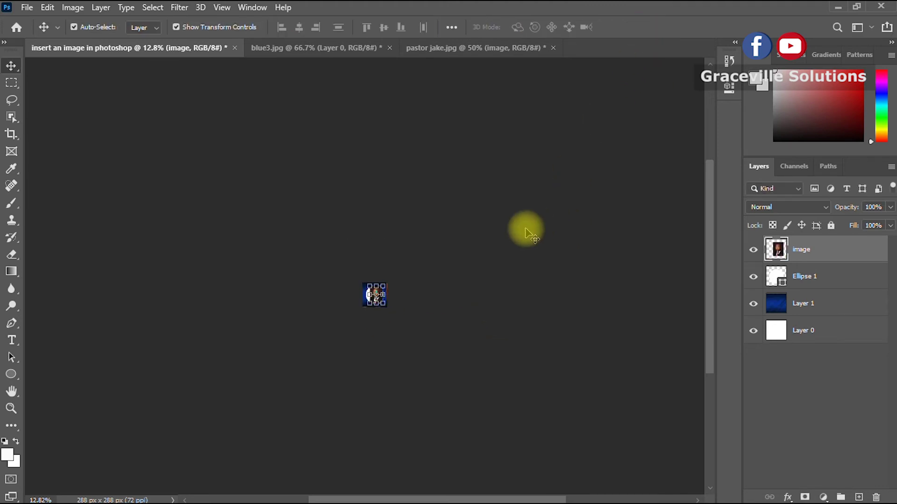
Step: Reposition the portrait over the white circle so it sits centred with white showing evenly on both sides
scroll(523, 226, "up", 4)
left_click(11, 392)
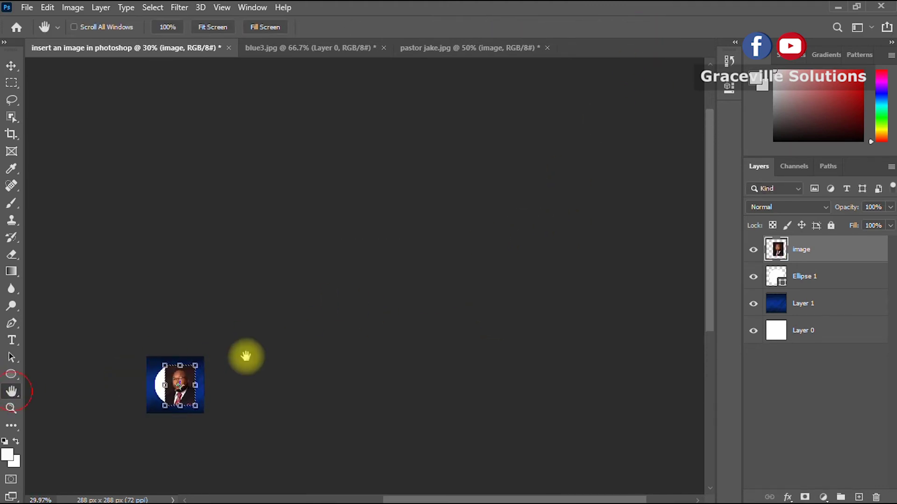
left_click_drag(243, 356, 472, 182)
scroll(415, 342, "up", 1)
scroll(416, 342, "up", 3)
left_click_drag(377, 326, 350, 499)
scroll(455, 344, "up", 2)
left_click_drag(455, 344, 410, 488)
scroll(460, 326, "up", 2)
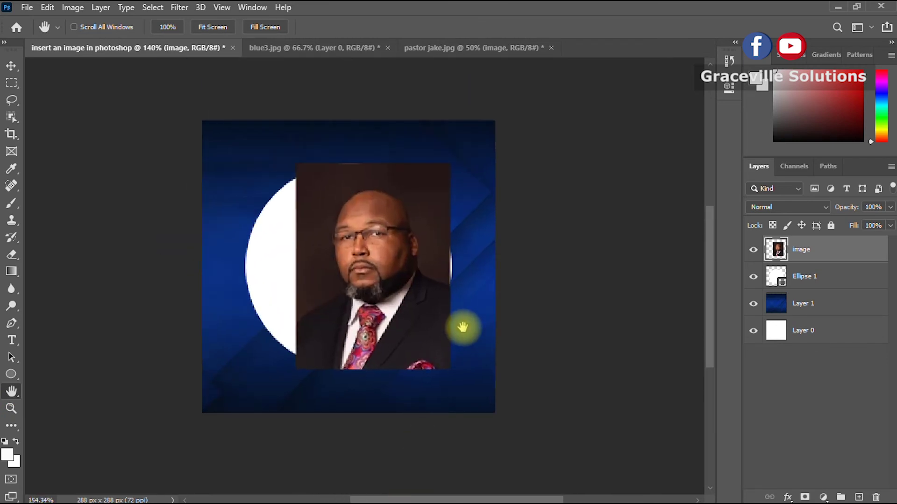
left_click_drag(467, 336, 593, 341)
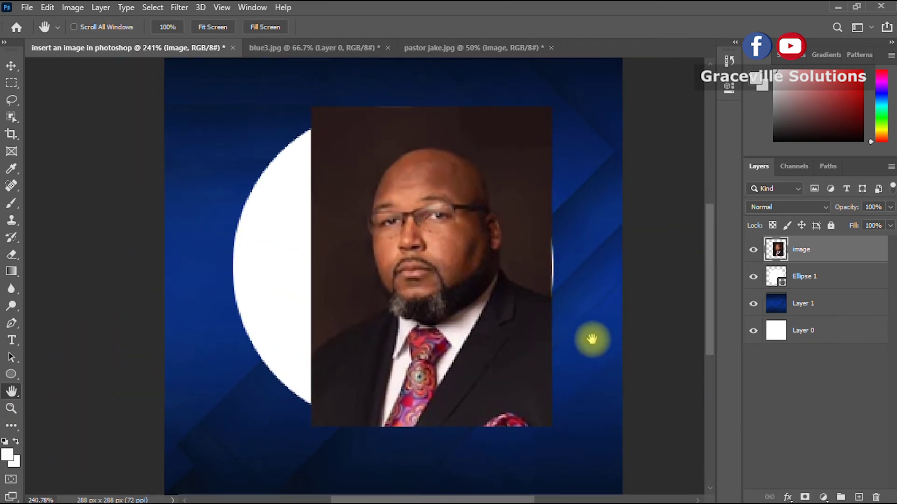
left_click(10, 66)
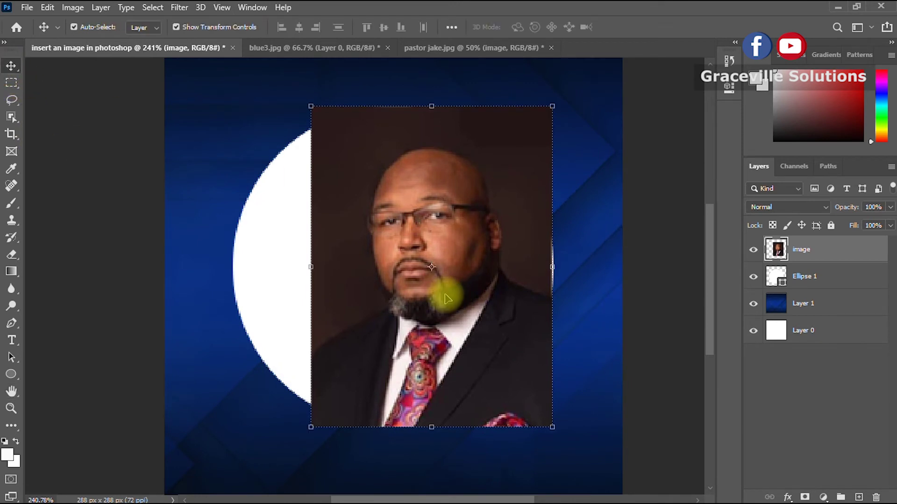
left_click_drag(445, 295, 410, 290)
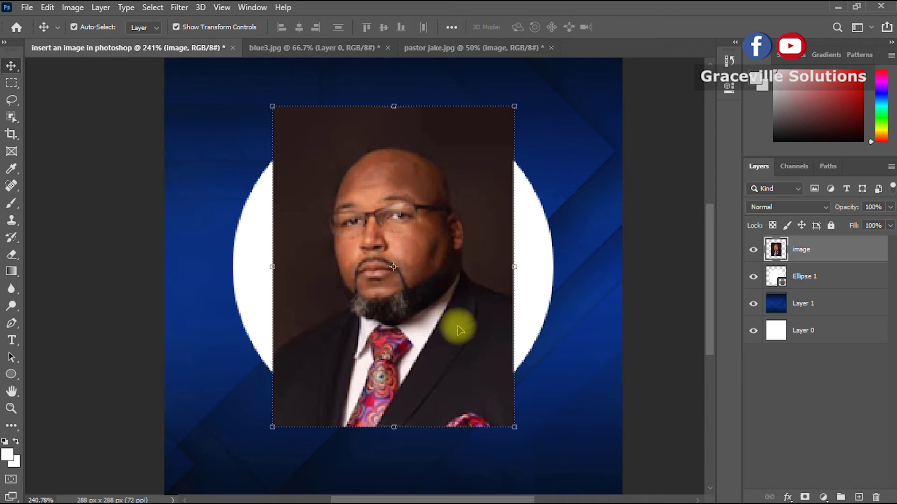
mouse_move(460, 308)
left_mouse_down()
mouse_move(464, 319)
mouse_move(465, 308)
left_mouse_up()
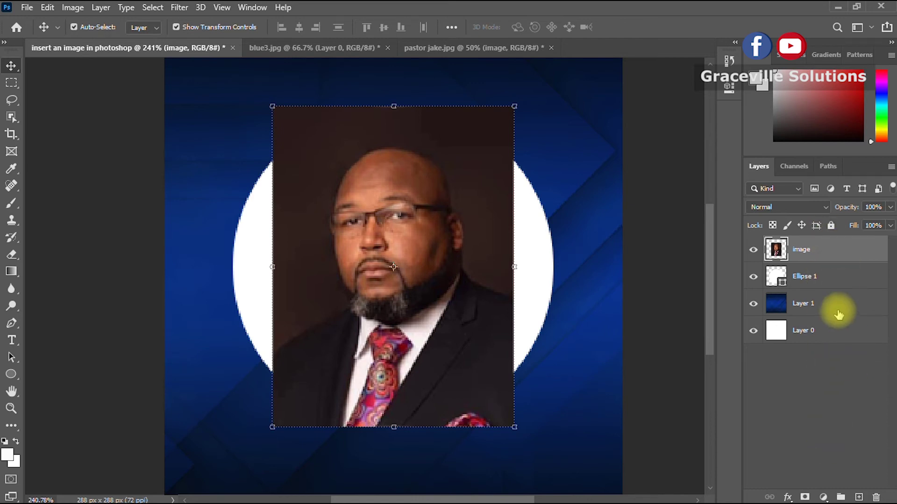
Step: Create a clipping mask that clips the "image" layer to the "Ellipse 1" circle beneath it
left_click(855, 391)
left_click(829, 275)
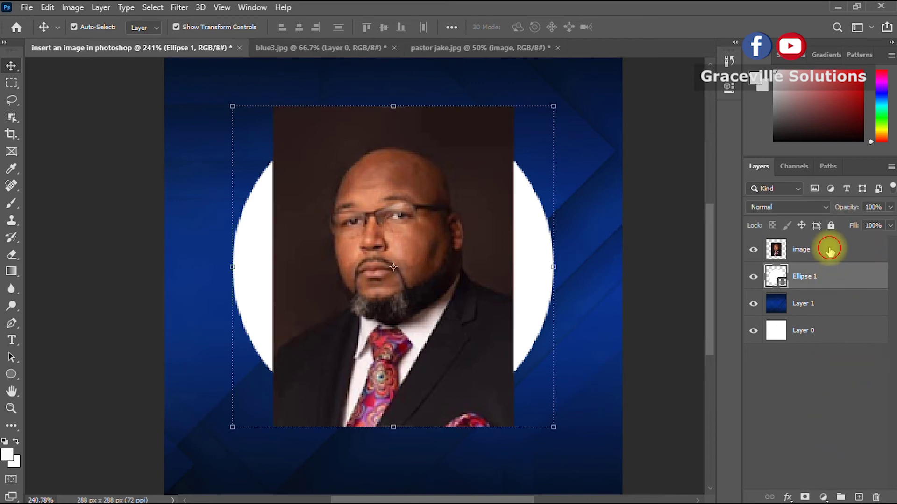
left_click(829, 251)
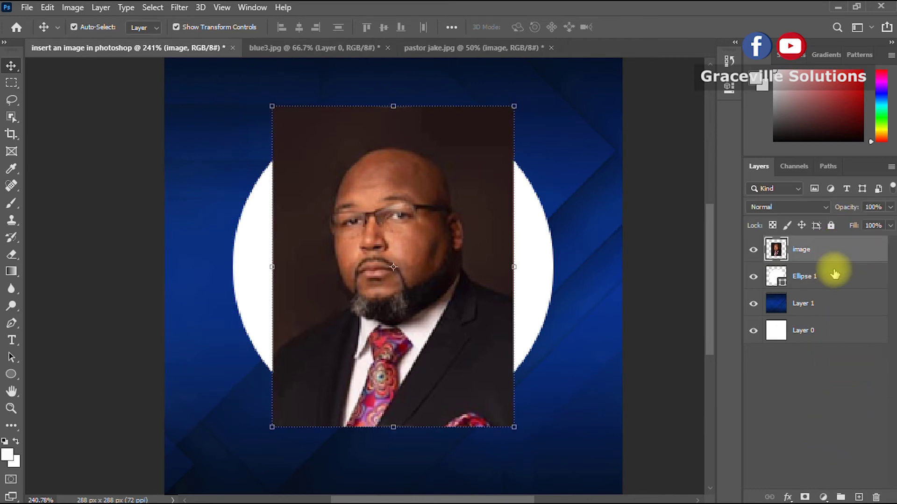
right_click(858, 248)
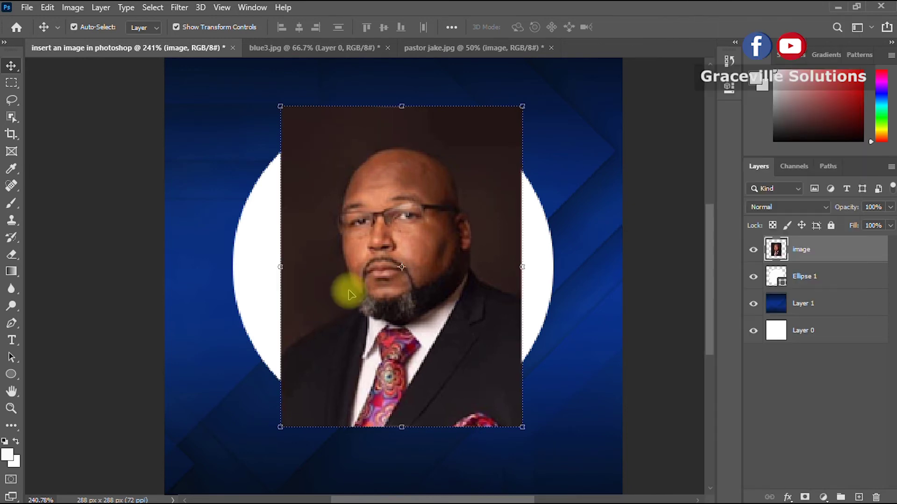
left_click(100, 8)
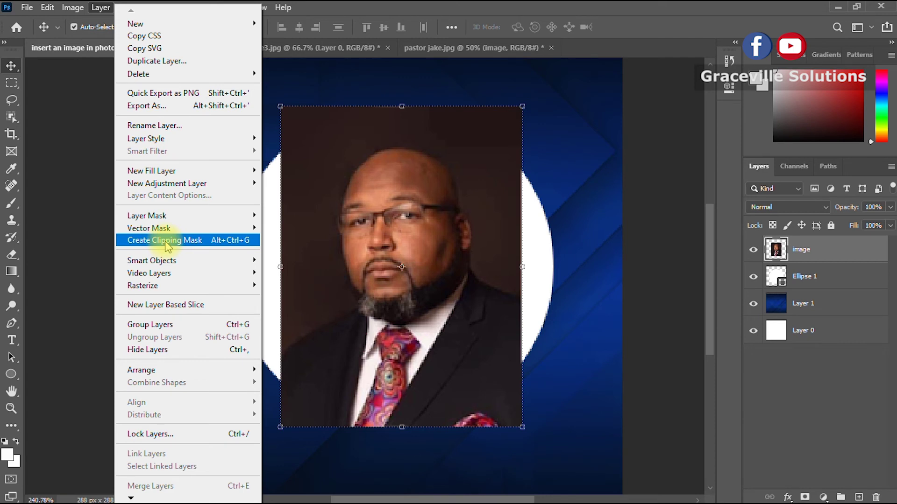
left_click(474, 265)
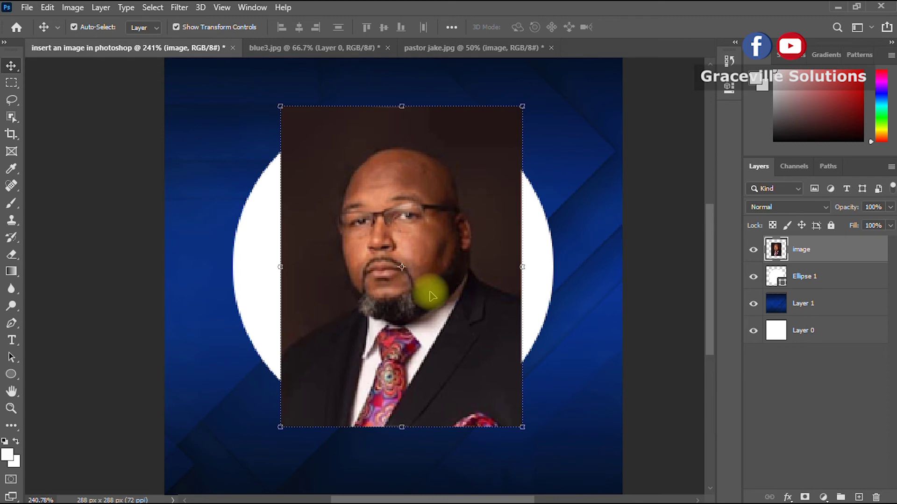
left_click(106, 14)
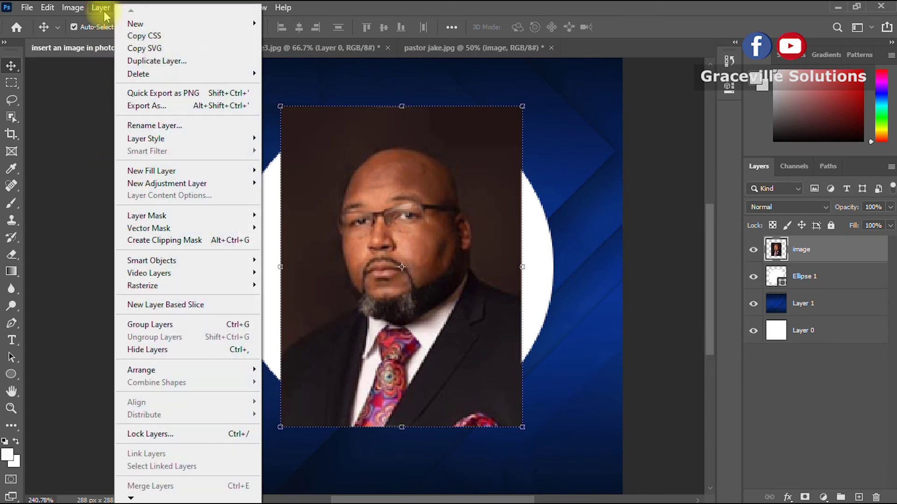
left_click(584, 261)
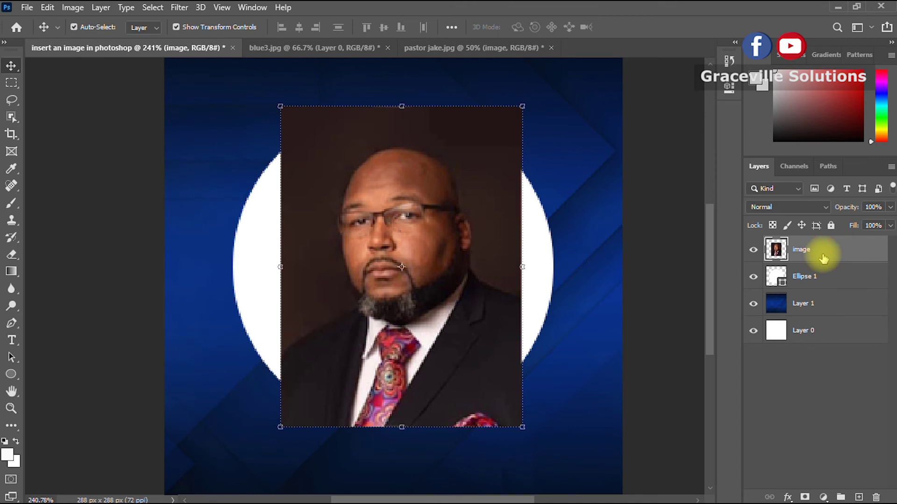
left_click(106, 10)
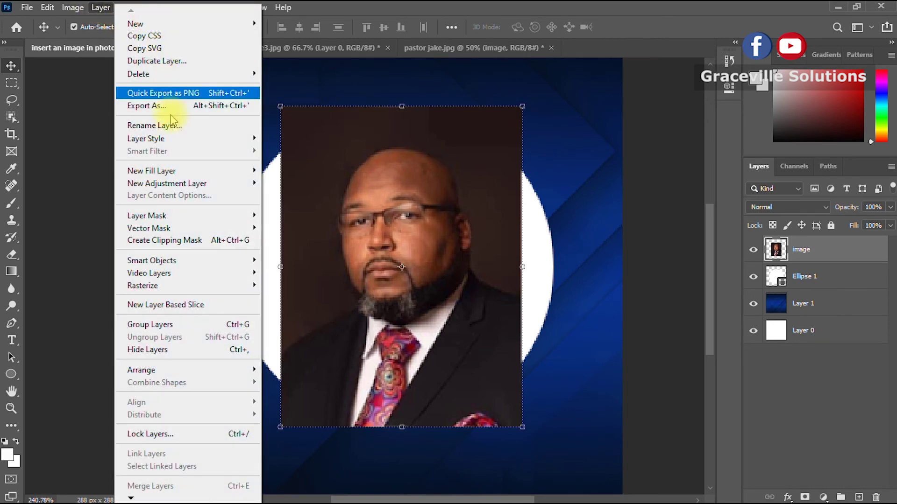
left_click(187, 241)
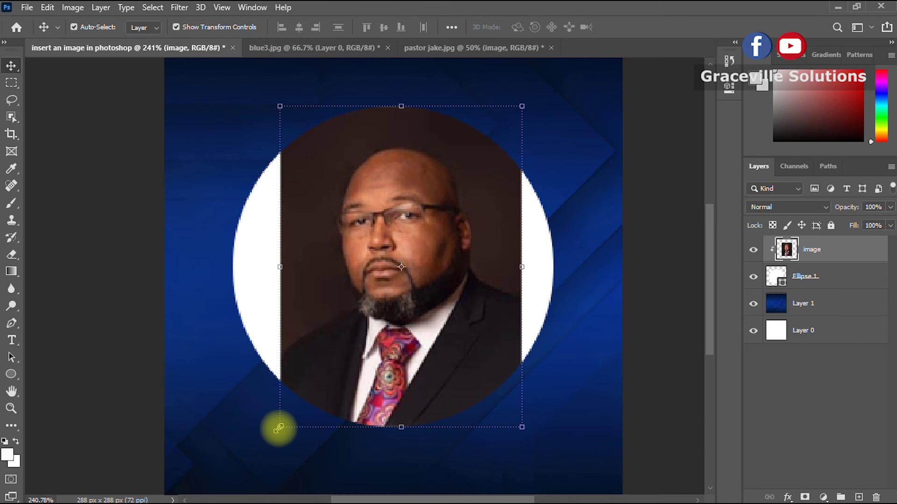
Step: Enlarge the clipped portrait to about 139.65% and shift it so the face sits inside the circle
left_click_drag(278, 426, 202, 481)
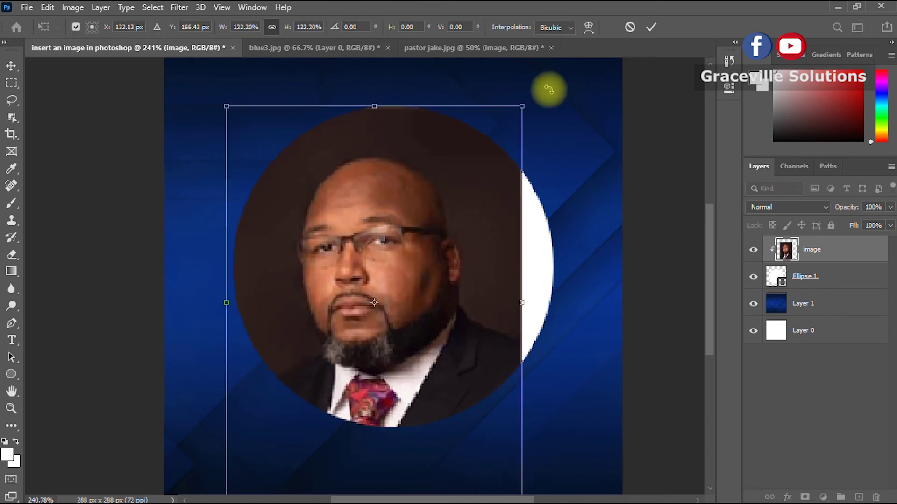
left_click_drag(523, 105, 603, 69)
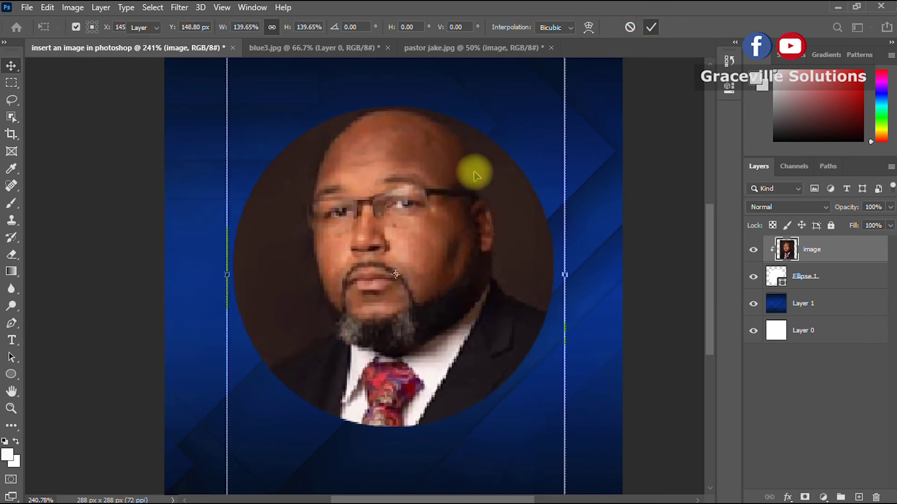
key("Return")
left_click_drag(427, 212, 420, 255)
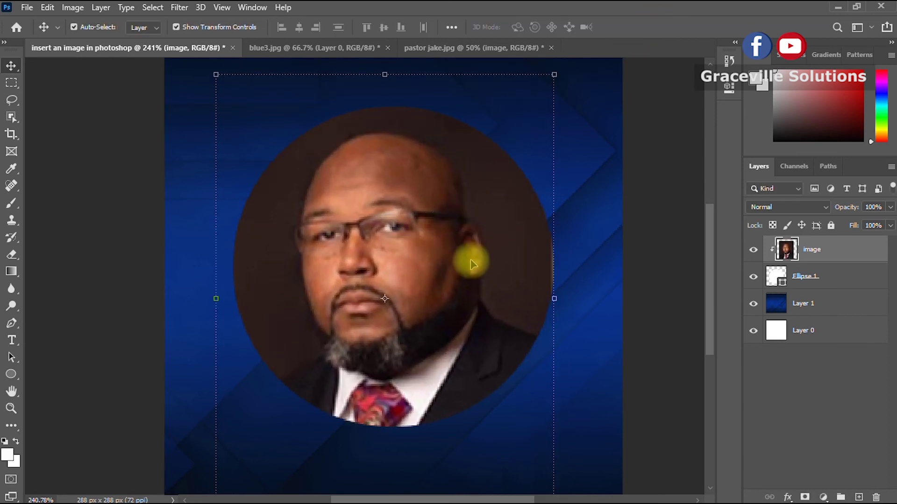
scroll(471, 264, "down", 4)
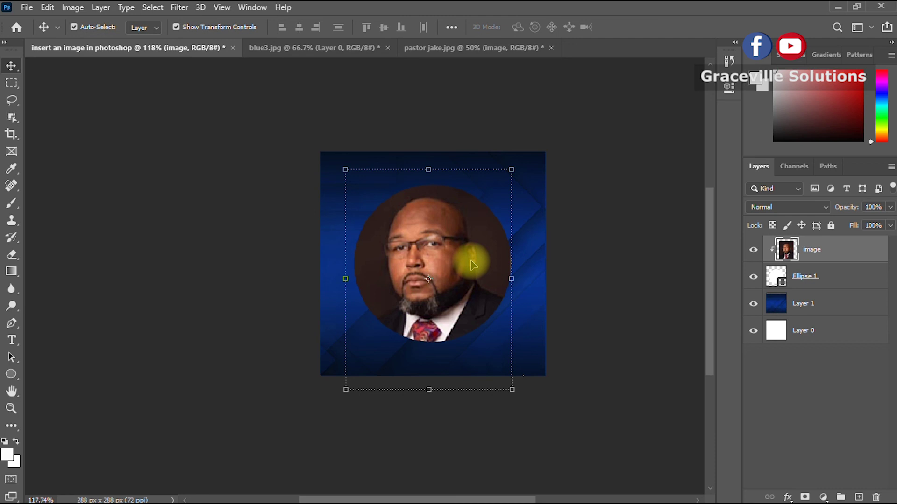
Step: Undo the portrait's repositioning, its enlargement and the clipping mask on the "image" layer
key("ctrl+z")
key("ctrl+z")
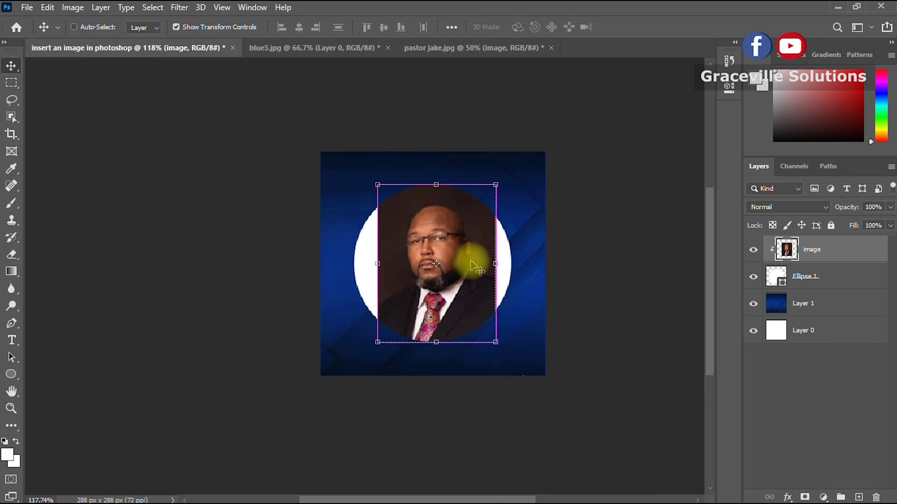
key("ctrl+z")
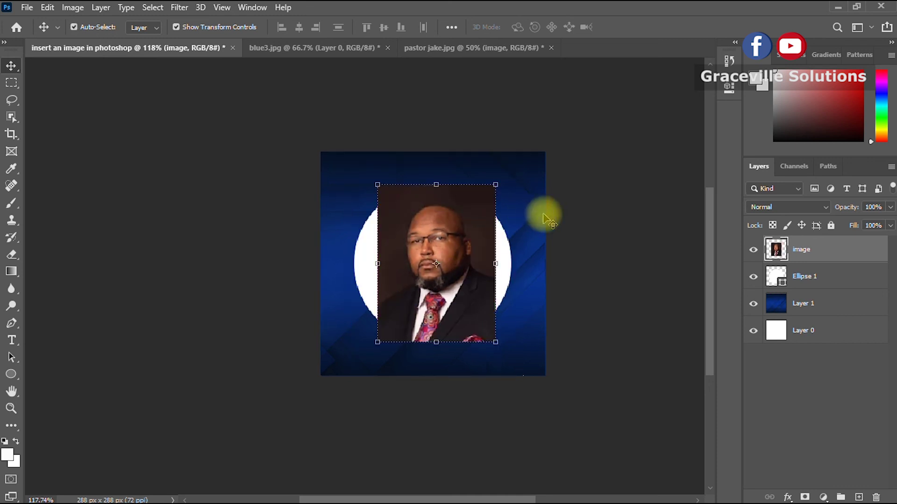
Step: Clip the portrait layer "image" to the white circle layer "Ellipse 1" again with a clipping mask
left_click(848, 277)
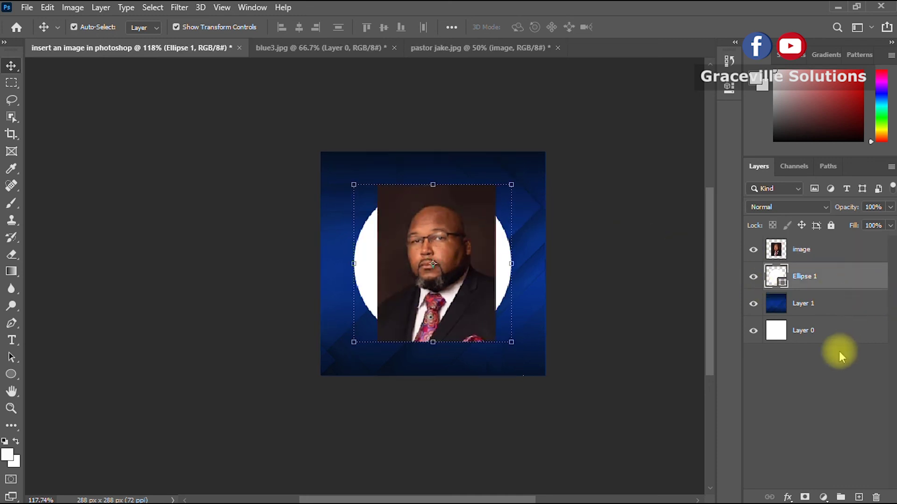
left_click(827, 249)
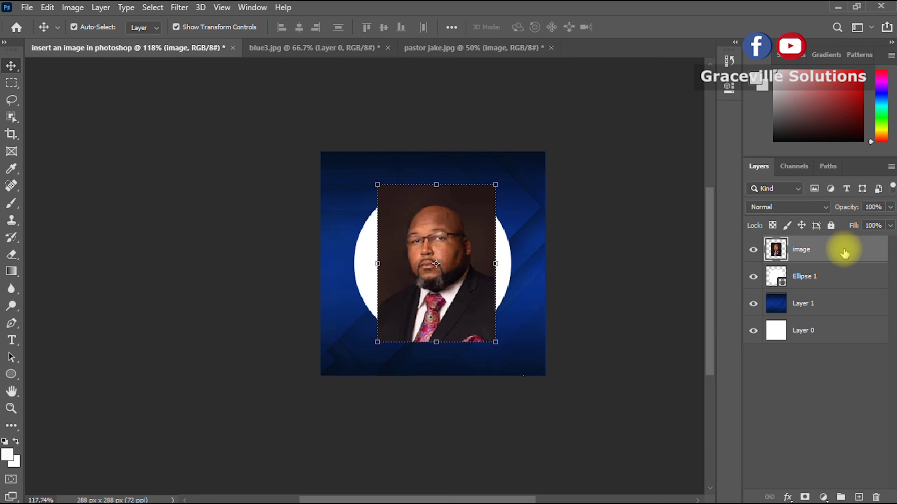
right_click(843, 249)
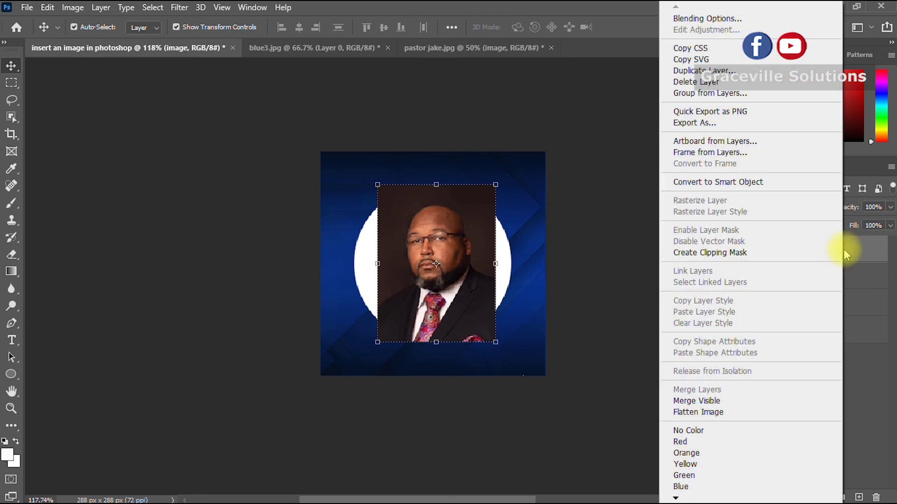
left_click(778, 252)
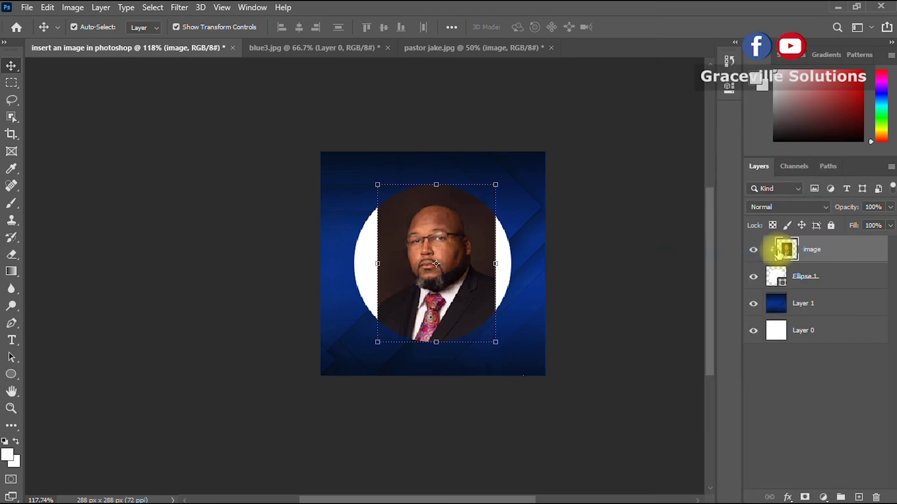
Step: Scale the clipped portrait up to about 139% and move it so it fills the circle with the face centred
scroll(450, 294, "up", 3)
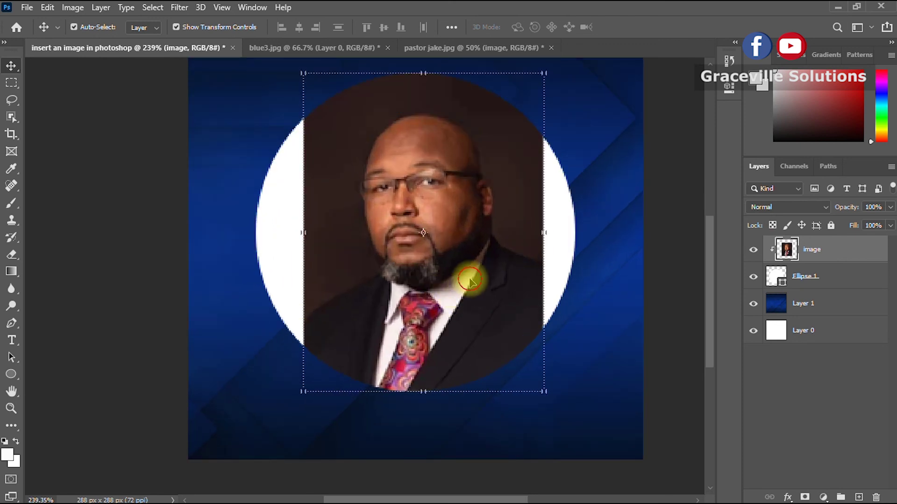
left_click_drag(469, 280, 472, 261)
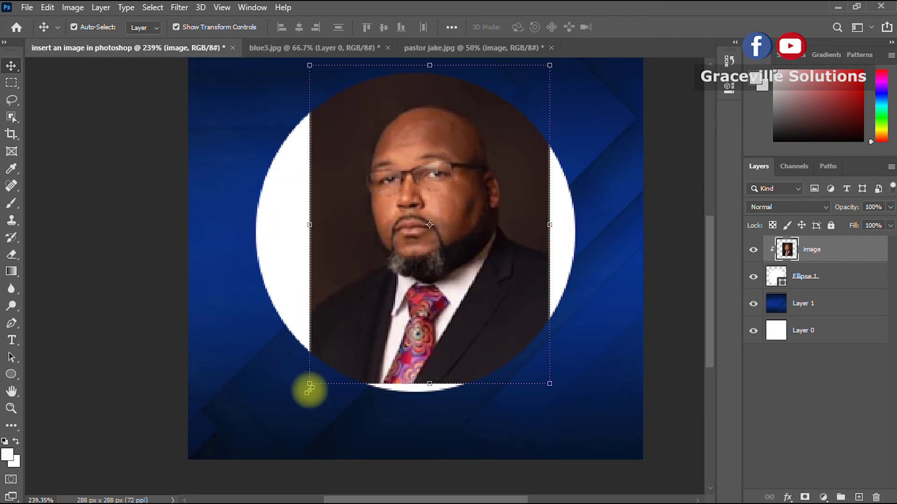
left_click_drag(309, 384, 205, 437)
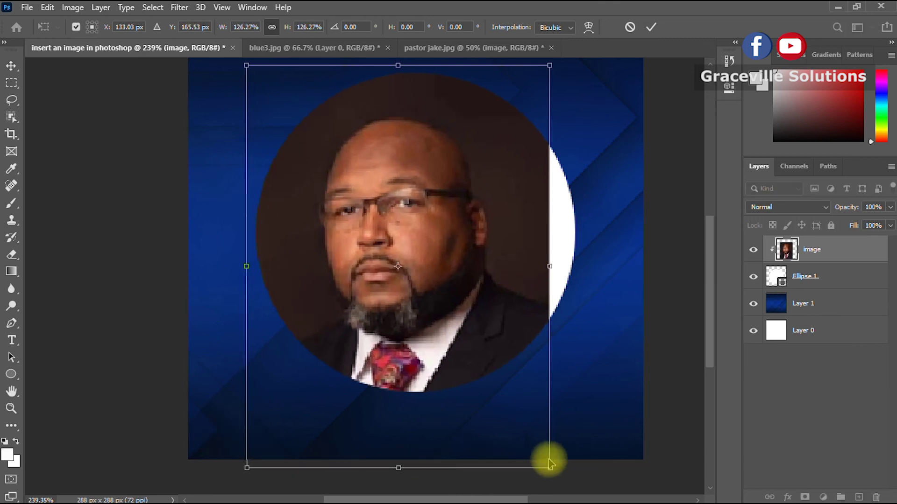
left_click_drag(549, 464, 607, 485)
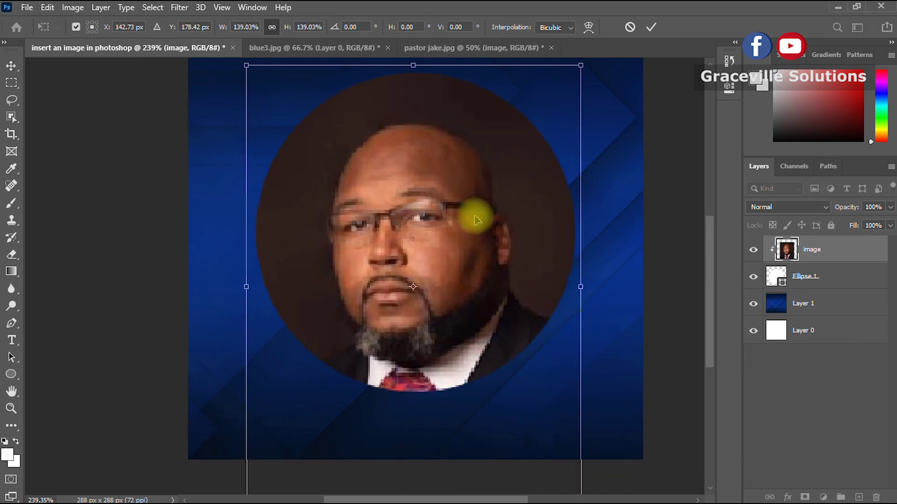
left_click(651, 27)
left_click_drag(435, 202, 441, 183)
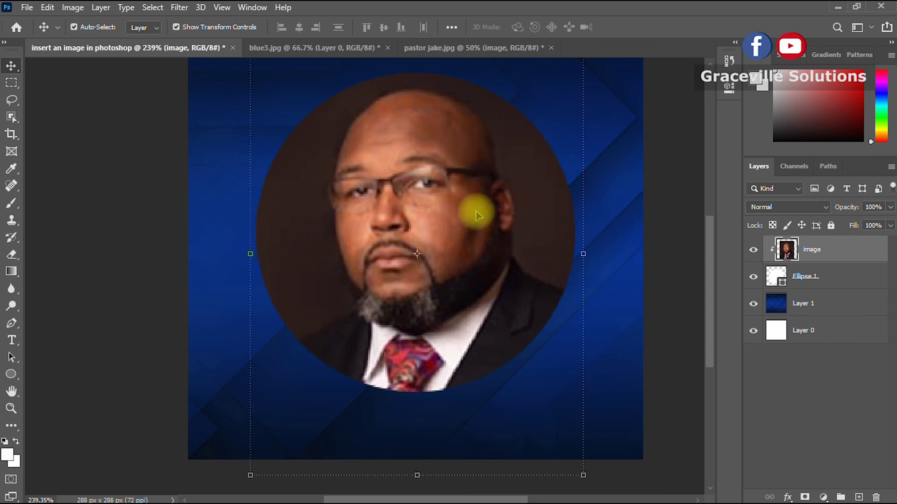
scroll(477, 214, "down", 2)
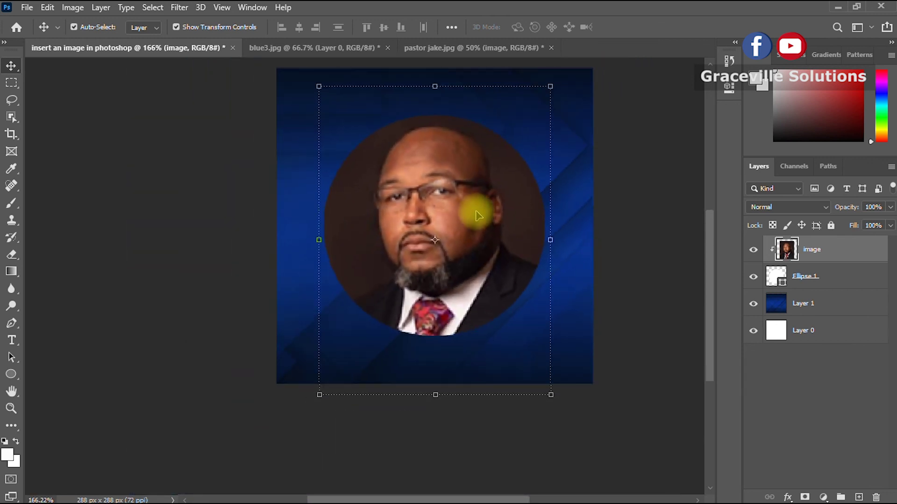